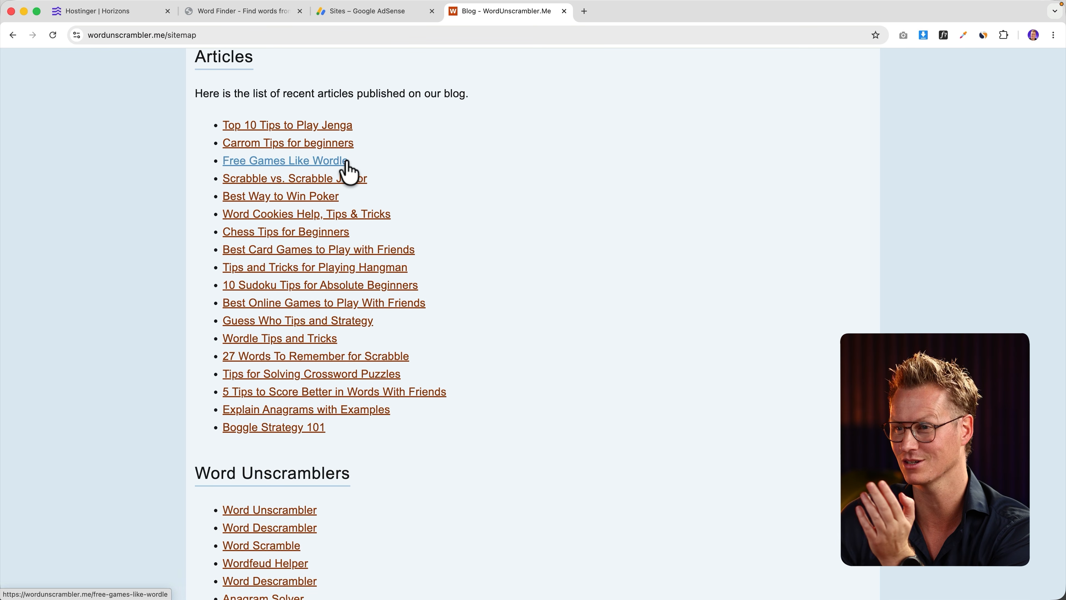
Look through the sitemap's link sections and open the Word Descrambler page from the Word Unscramblers list.
{"action": "scroll", "coordinate": [350, 174], "scroll_direction": "down", "scroll_amount": 5}
{"action": "scroll", "coordinate": [441, 183], "scroll_direction": "down", "scroll_amount": 1}
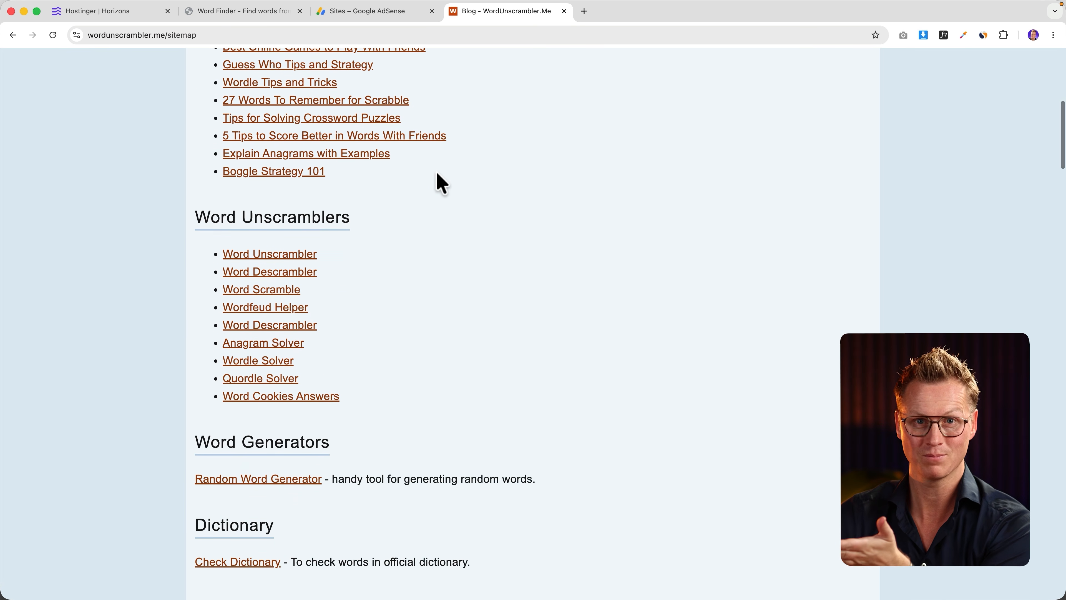
{"action": "scroll", "coordinate": [442, 182], "scroll_direction": "down", "scroll_amount": 1}
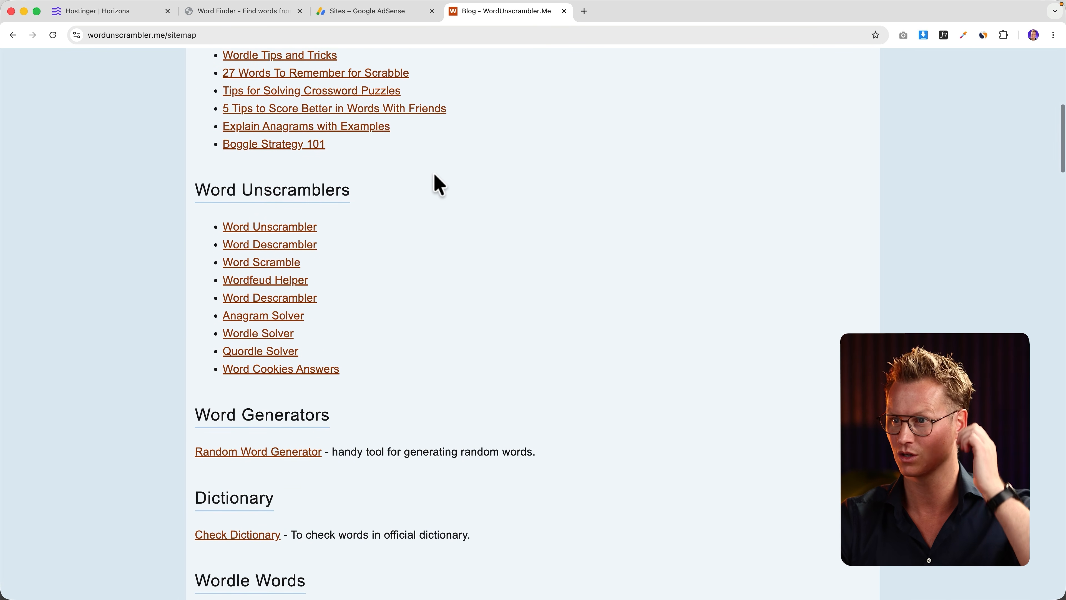
{"action": "scroll", "coordinate": [378, 193], "scroll_direction": "down", "scroll_amount": 1}
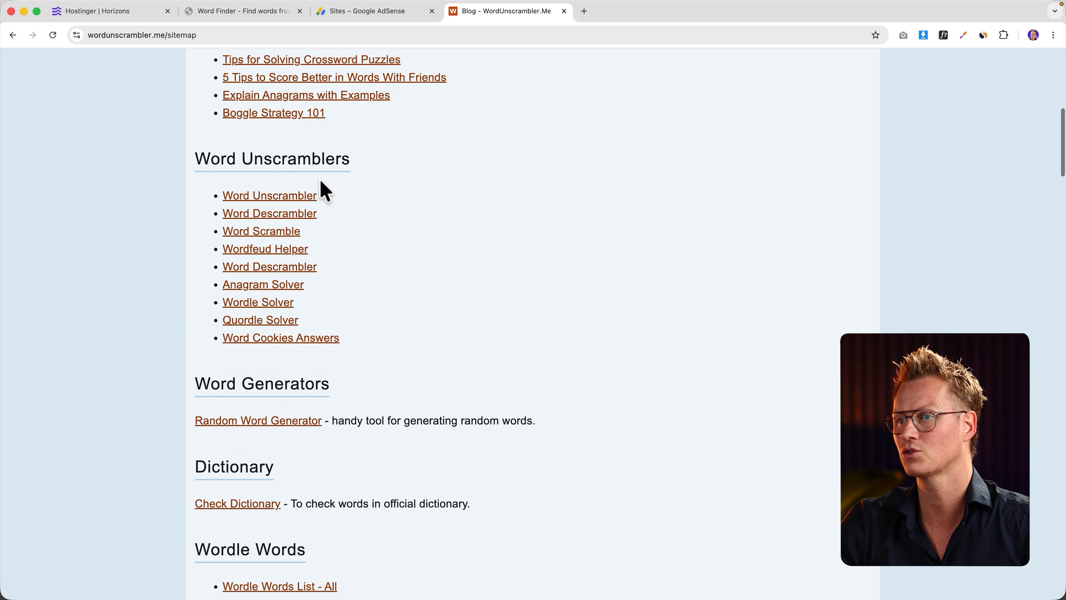
{"action": "left_click", "coordinate": [290, 214]}
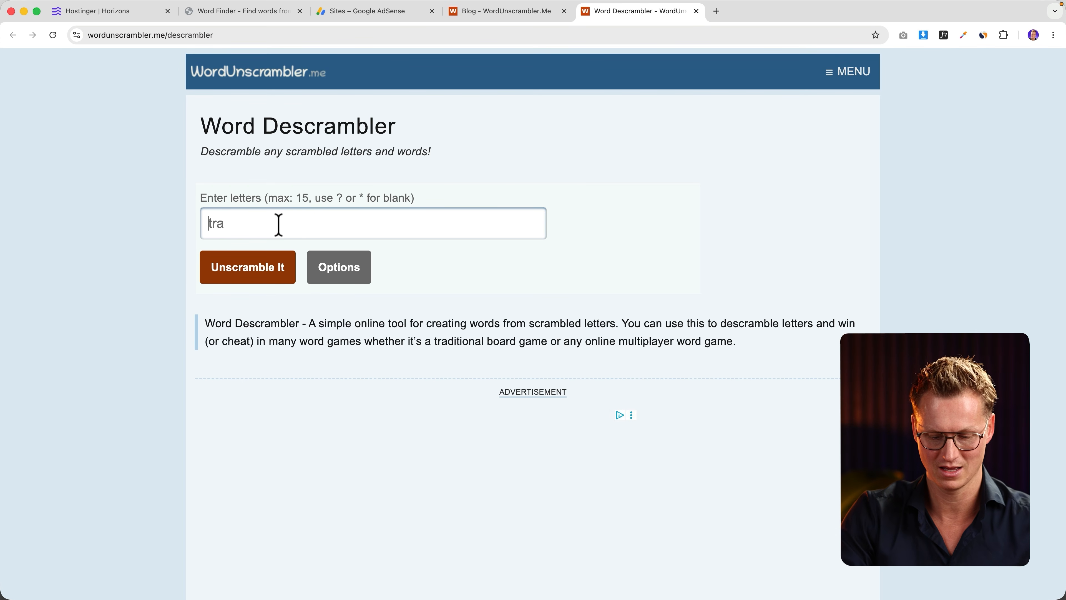
Try the Word Descrambler by unscrambling the letters "love" and "ambassador".
{"action": "type", "text": "love"}
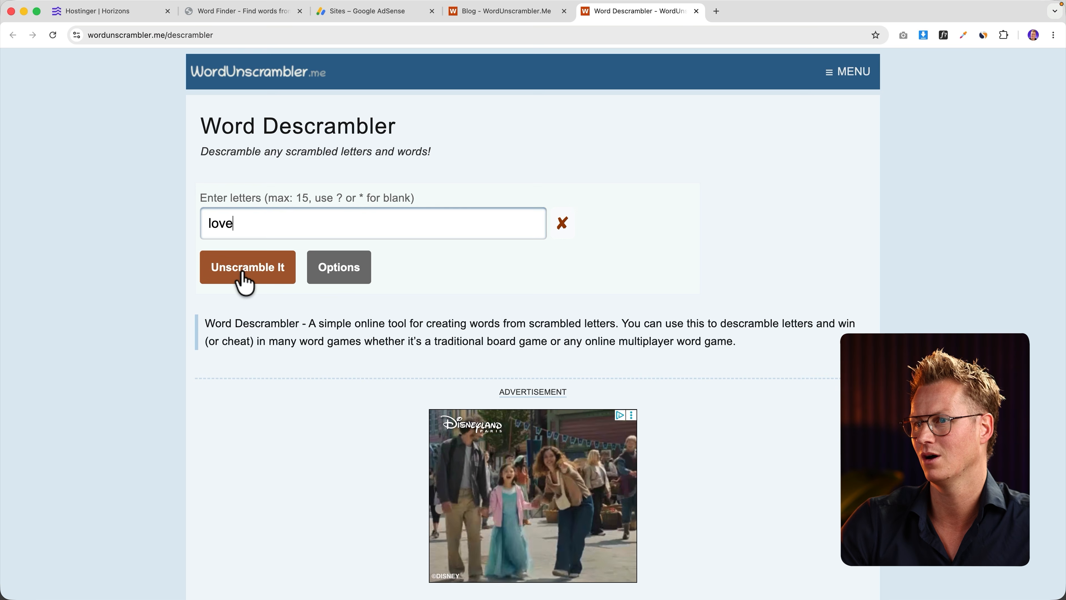
{"action": "left_click", "coordinate": [244, 275]}
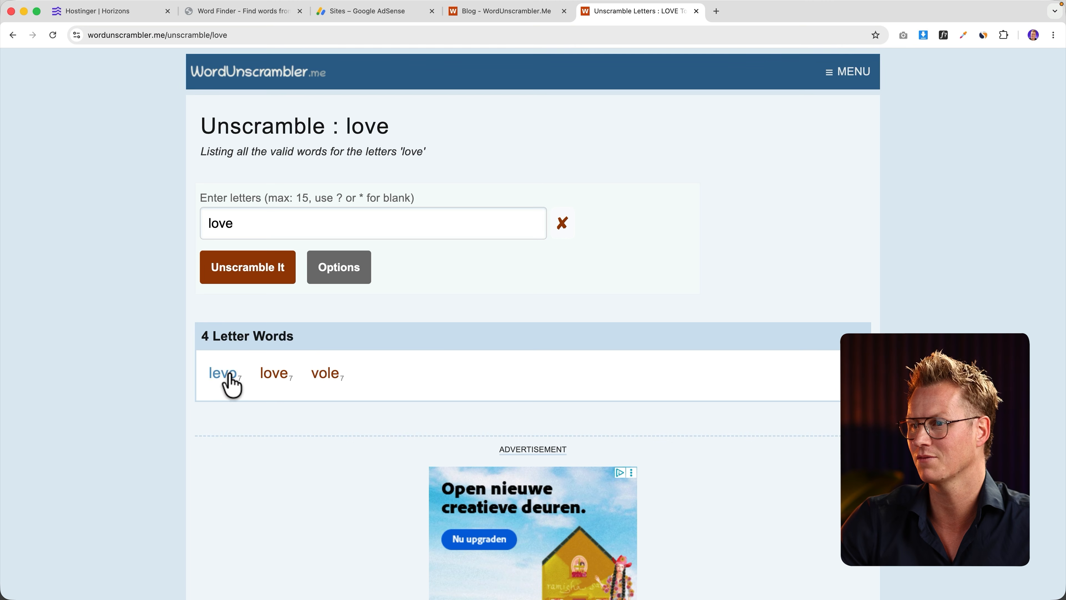
{"action": "left_click", "coordinate": [268, 220]}
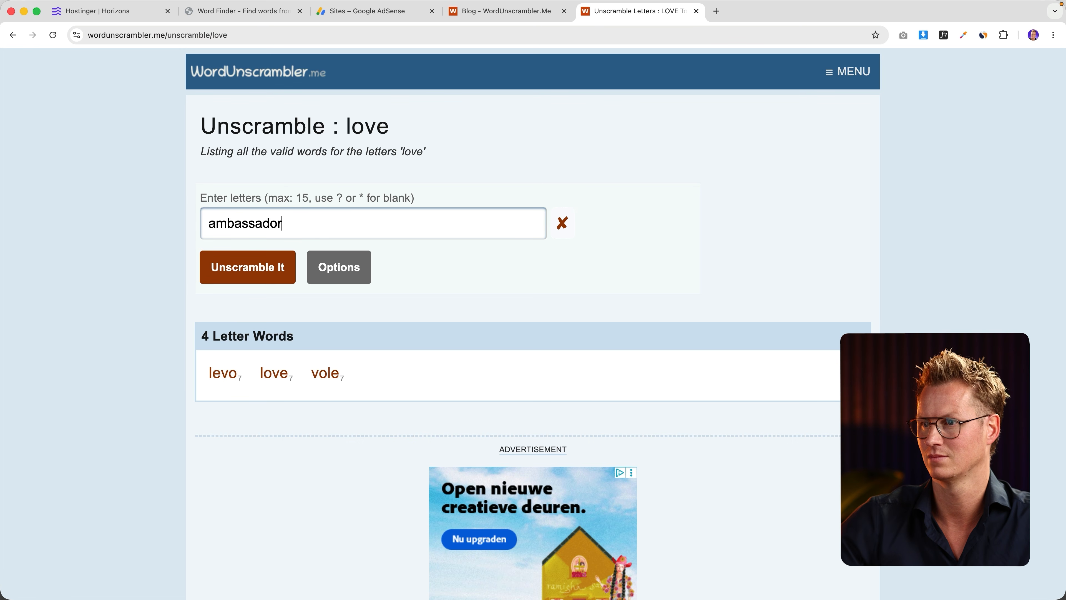
{"action": "left_click", "coordinate": [244, 271]}
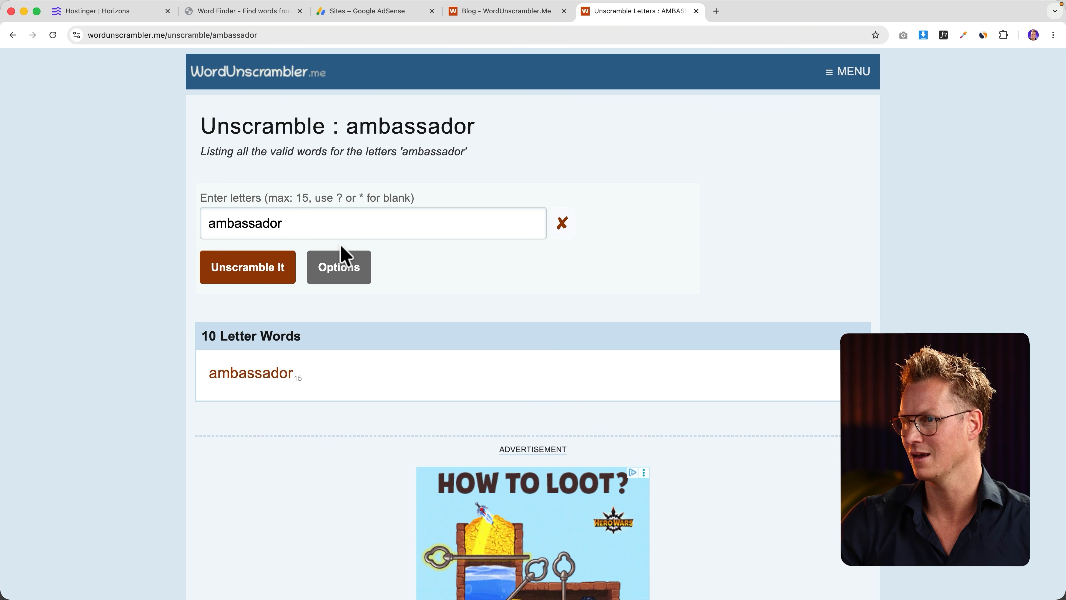
Return to the WordUnscrambler sitemap and open the page of Wordle words starting with A.
{"action": "left_click", "coordinate": [835, 77]}
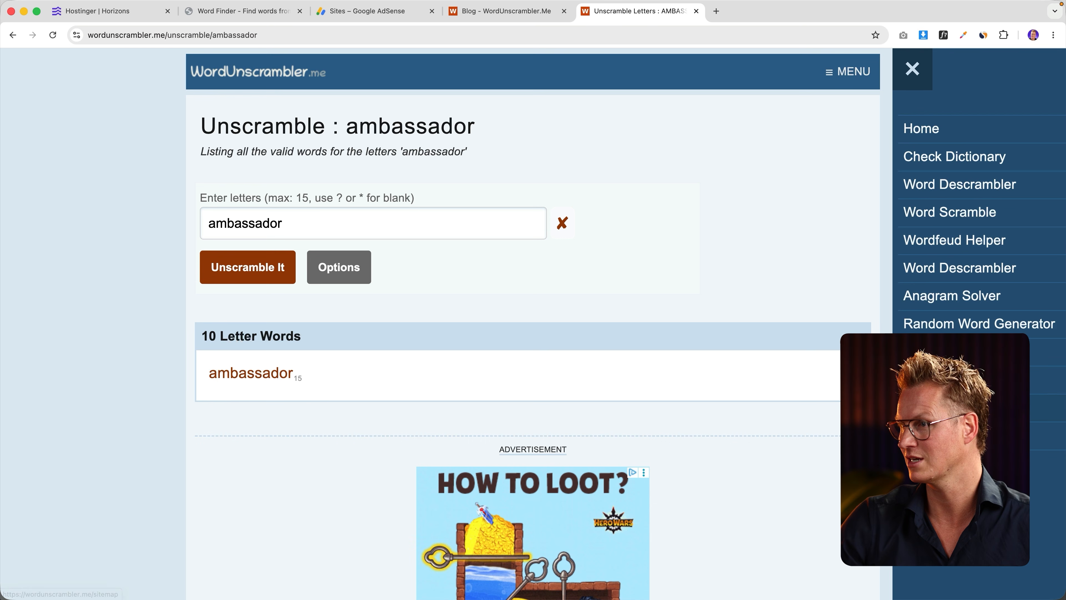
{"action": "left_click", "coordinate": [926, 379]}
{"action": "scroll", "coordinate": [381, 234], "scroll_direction": "down", "scroll_amount": 9}
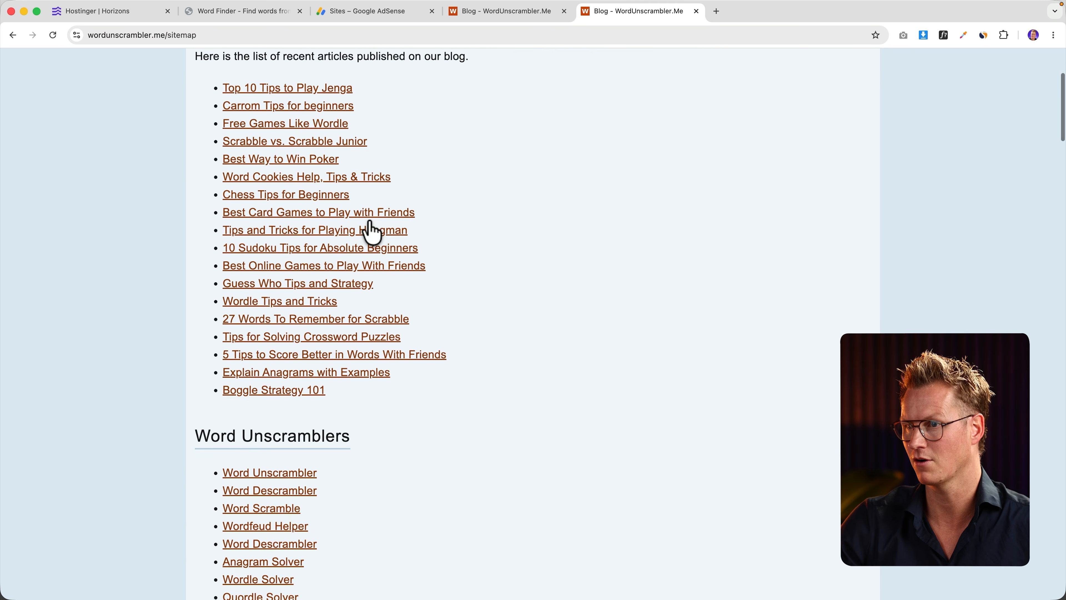
{"action": "scroll", "coordinate": [402, 231], "scroll_direction": "down", "scroll_amount": 6}
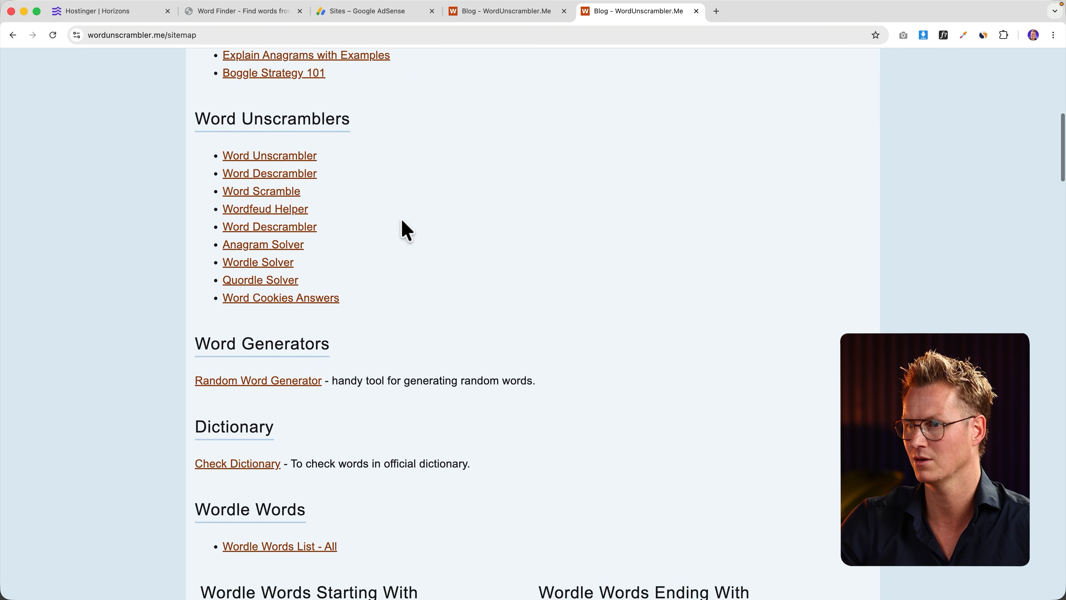
{"action": "scroll", "coordinate": [399, 235], "scroll_direction": "down", "scroll_amount": 6}
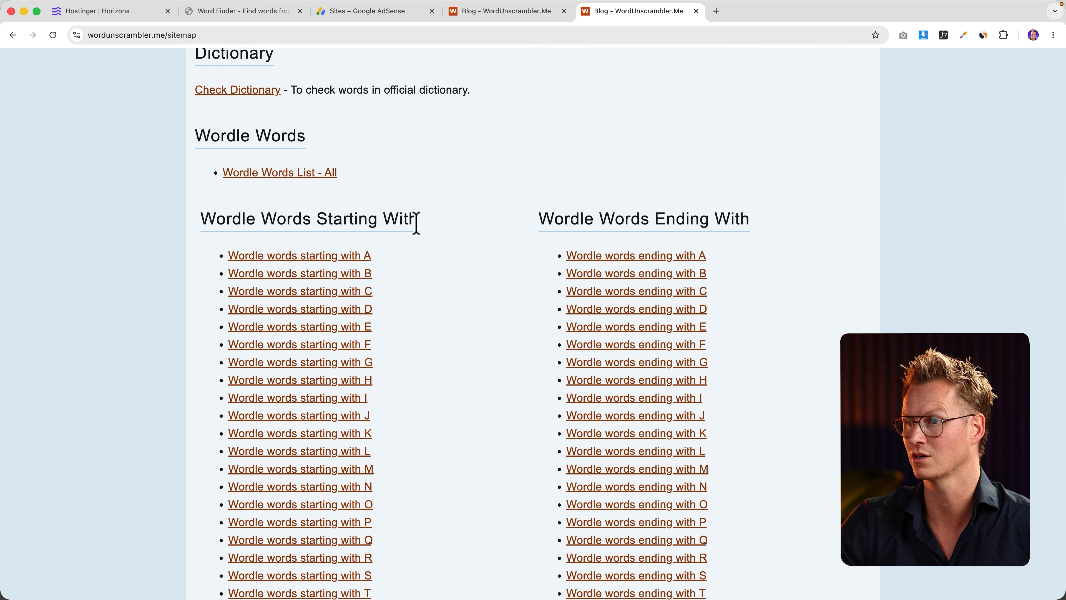
{"action": "scroll", "coordinate": [483, 248], "scroll_direction": "down", "scroll_amount": 3}
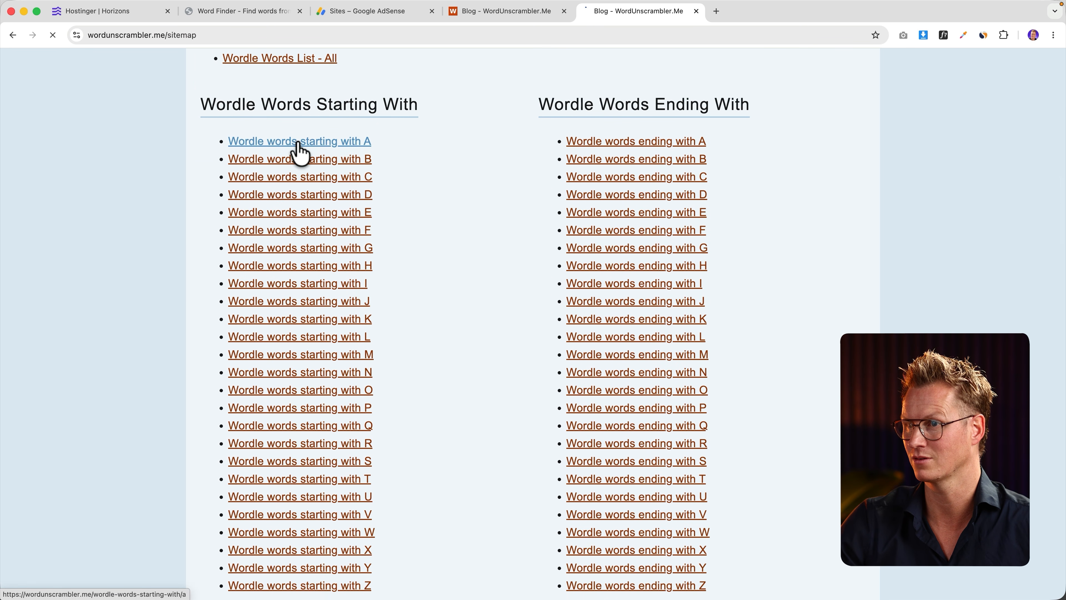
Look over the whole page of Wordle words starting with A and return to the sitemap.
{"action": "scroll", "coordinate": [547, 281], "scroll_direction": "down", "scroll_amount": 13}
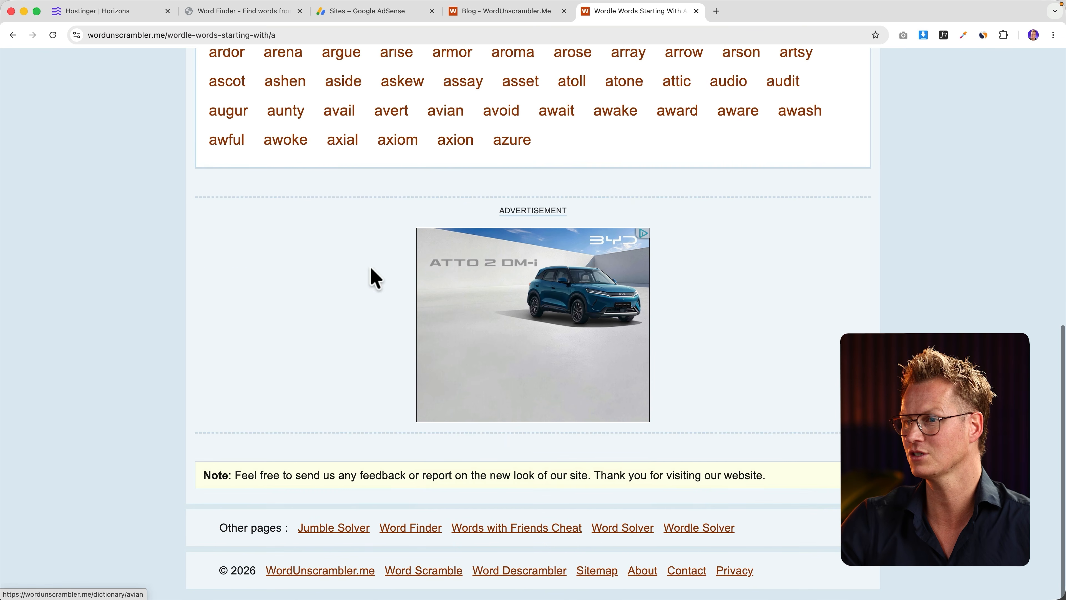
{"action": "scroll", "coordinate": [369, 277], "scroll_direction": "up", "scroll_amount": 14}
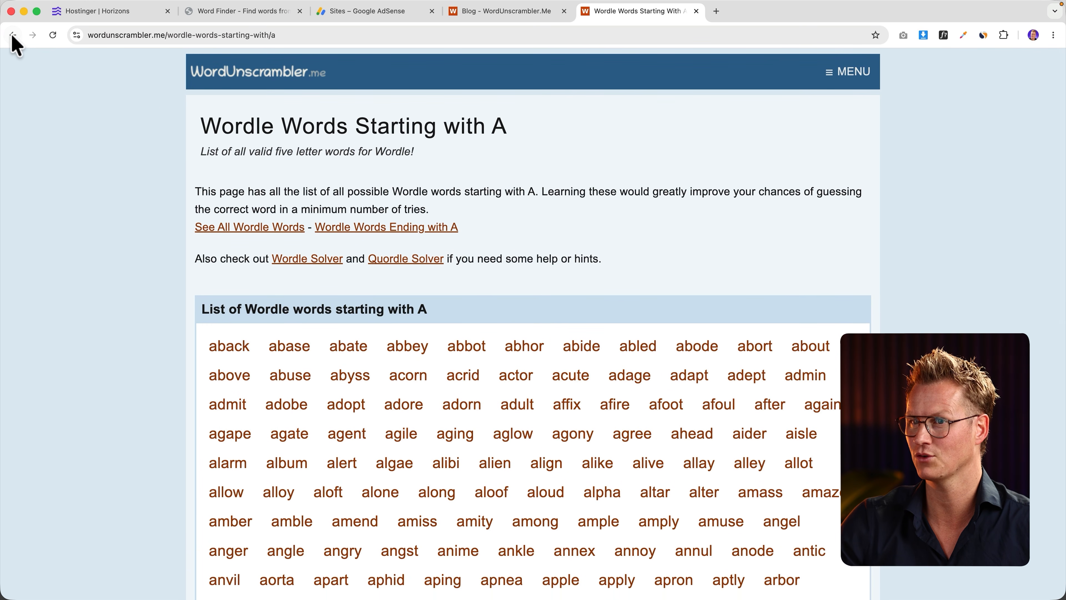
{"action": "left_click", "coordinate": [13, 35]}
{"action": "scroll", "coordinate": [480, 230], "scroll_direction": "up", "scroll_amount": 2}
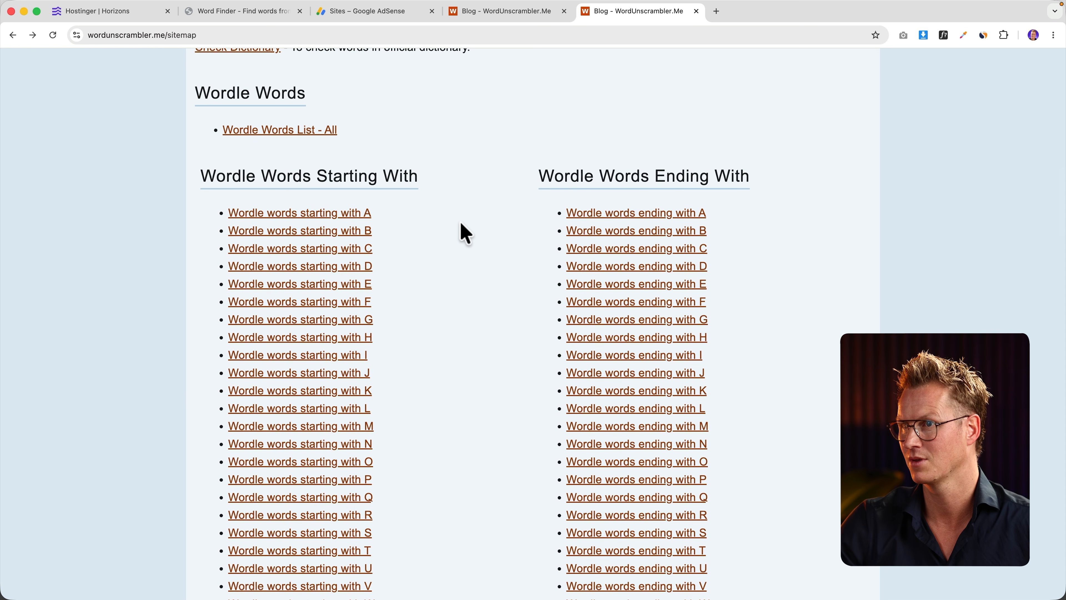
{"action": "scroll", "coordinate": [459, 233], "scroll_direction": "up", "scroll_amount": 10}
Switch to the Hostinger Horizons project and request the change "Create a page for every letter of the alphabet!".
{"action": "left_click", "coordinate": [104, 22]}
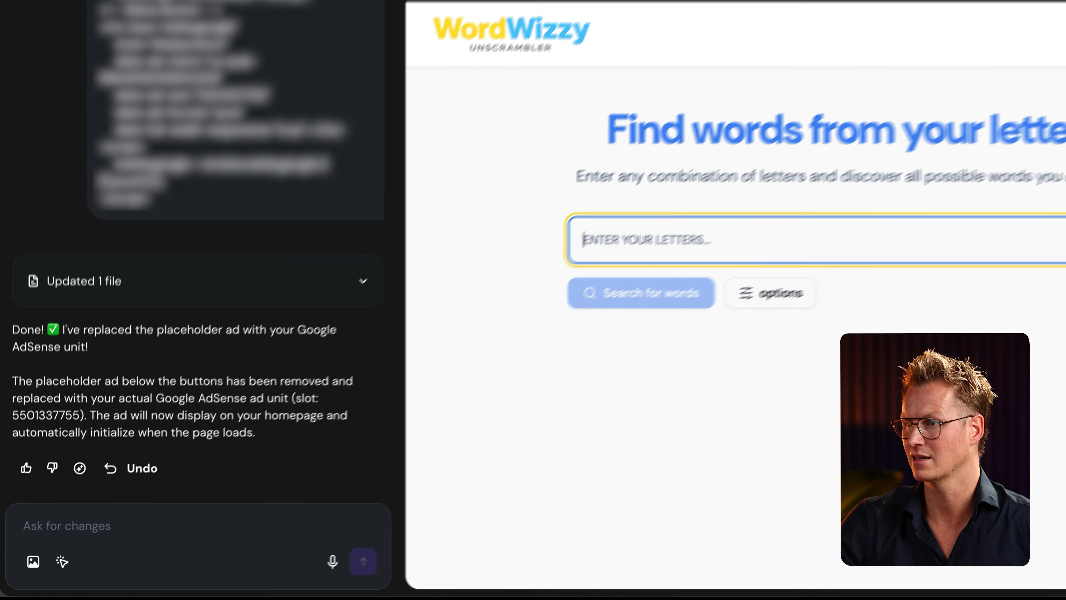
{"action": "left_click", "coordinate": [157, 487]}
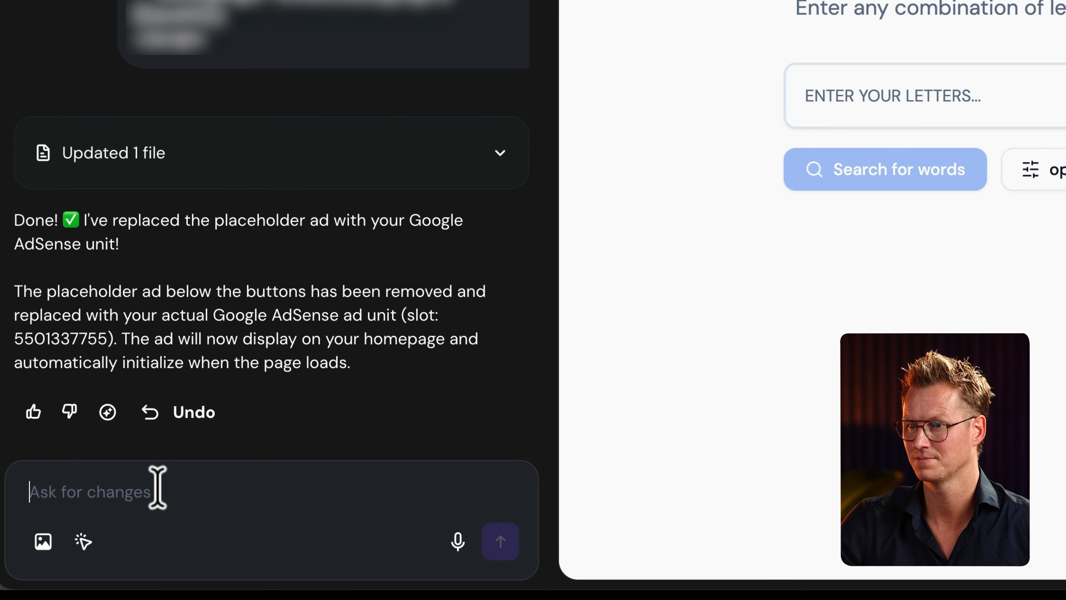
{"action": "type", "text": "Create a page for every letter of the alp"}
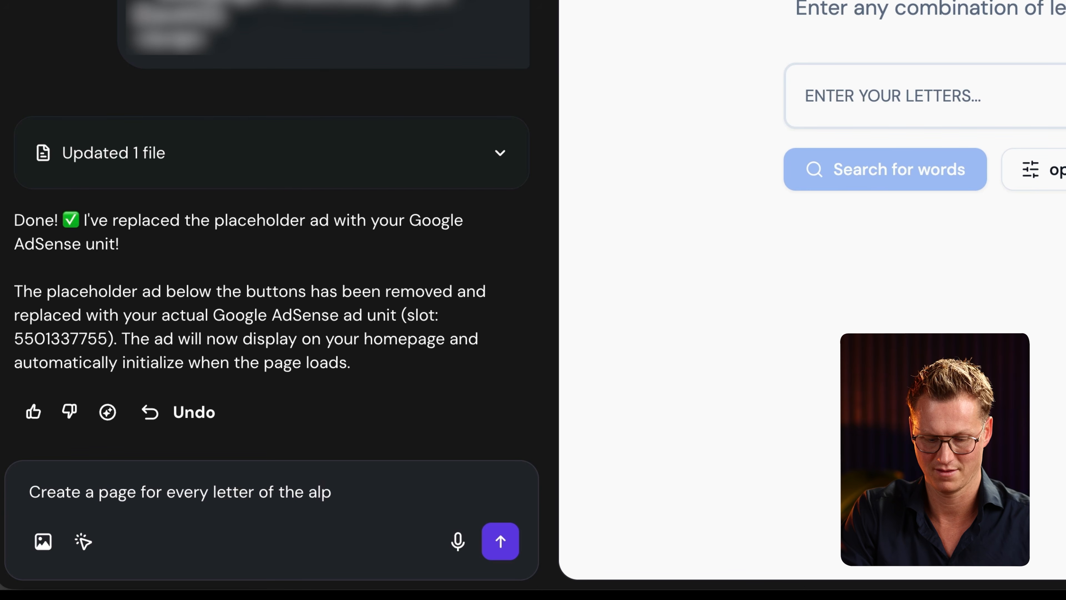
{"action": "type", "text": "hav"}
{"action": "key", "text": "BackSpace"}
{"action": "type", "text": "bet!"}
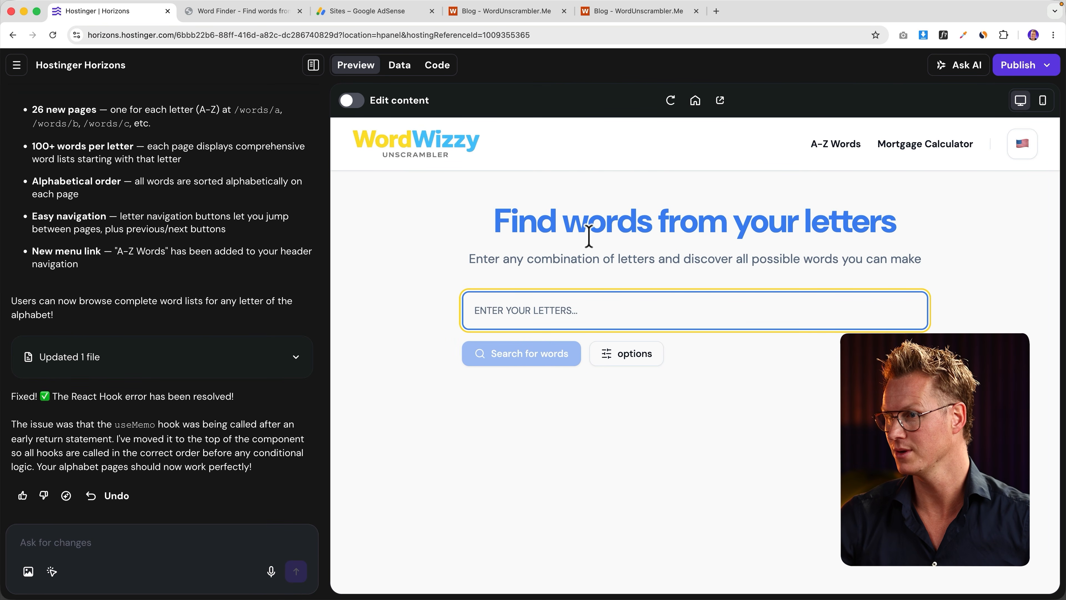
Open the A-Z Words page in the site preview and check the word lists for letters B and C.
{"action": "left_click", "coordinate": [837, 152]}
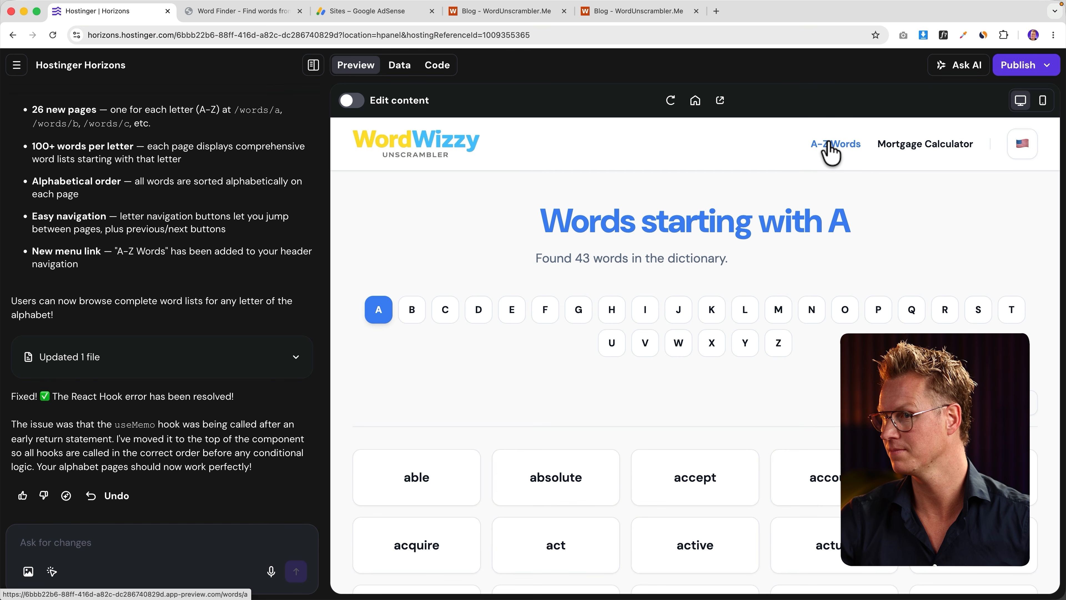
{"action": "left_click", "coordinate": [413, 319]}
{"action": "left_click", "coordinate": [447, 315]}
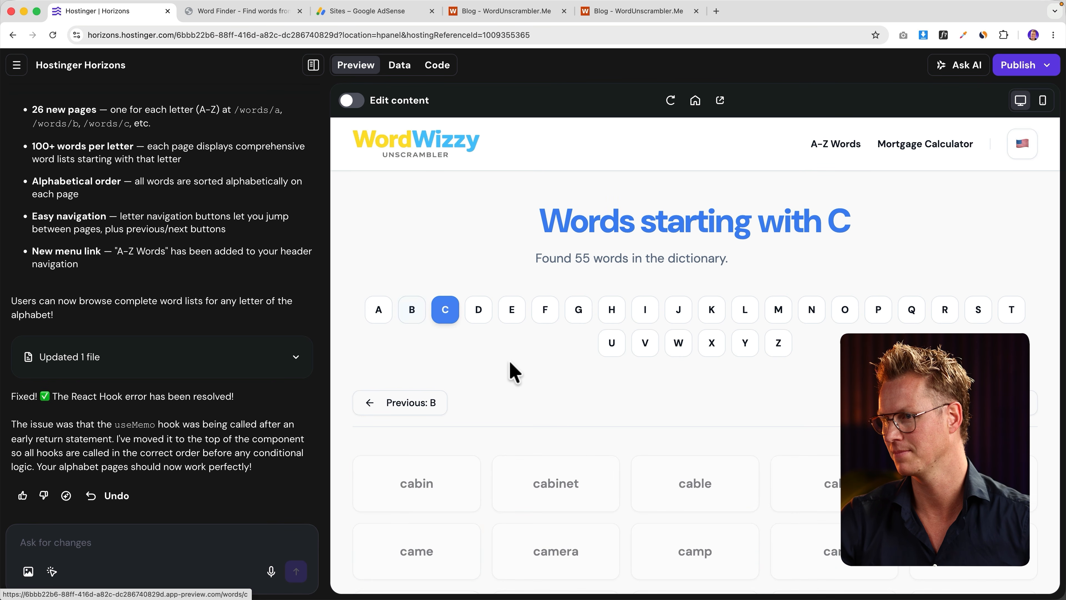
{"action": "scroll", "coordinate": [588, 392], "scroll_direction": "down", "scroll_amount": 10}
{"action": "scroll", "coordinate": [588, 393], "scroll_direction": "up", "scroll_amount": 4}
{"action": "scroll", "coordinate": [591, 390], "scroll_direction": "up", "scroll_amount": 7}
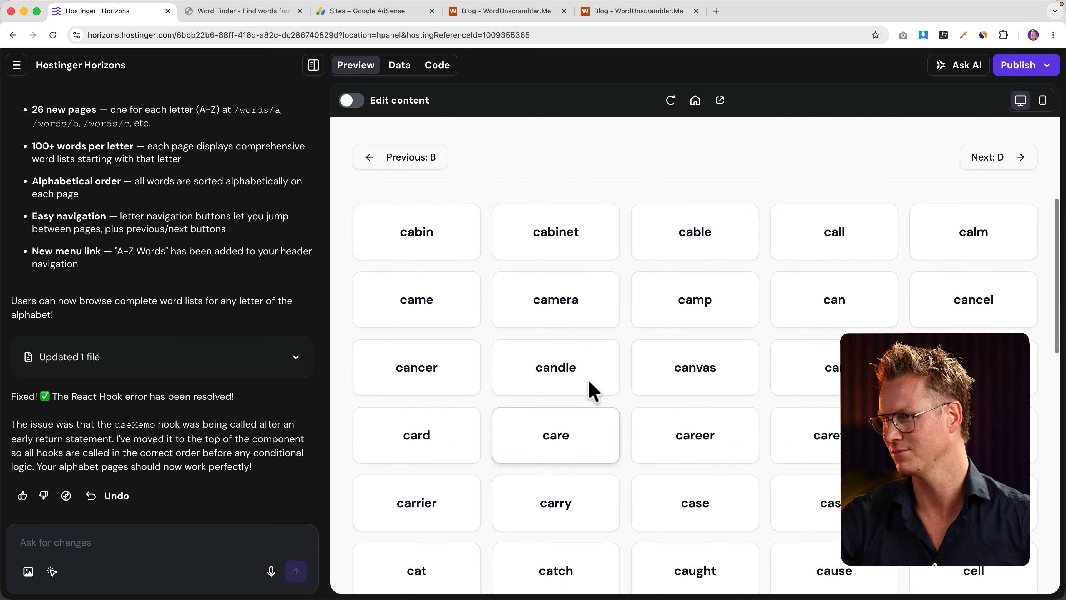
Check the preview's word list for letter O.
{"action": "left_click", "coordinate": [845, 309]}
{"action": "scroll", "coordinate": [730, 414], "scroll_direction": "down", "scroll_amount": 15}
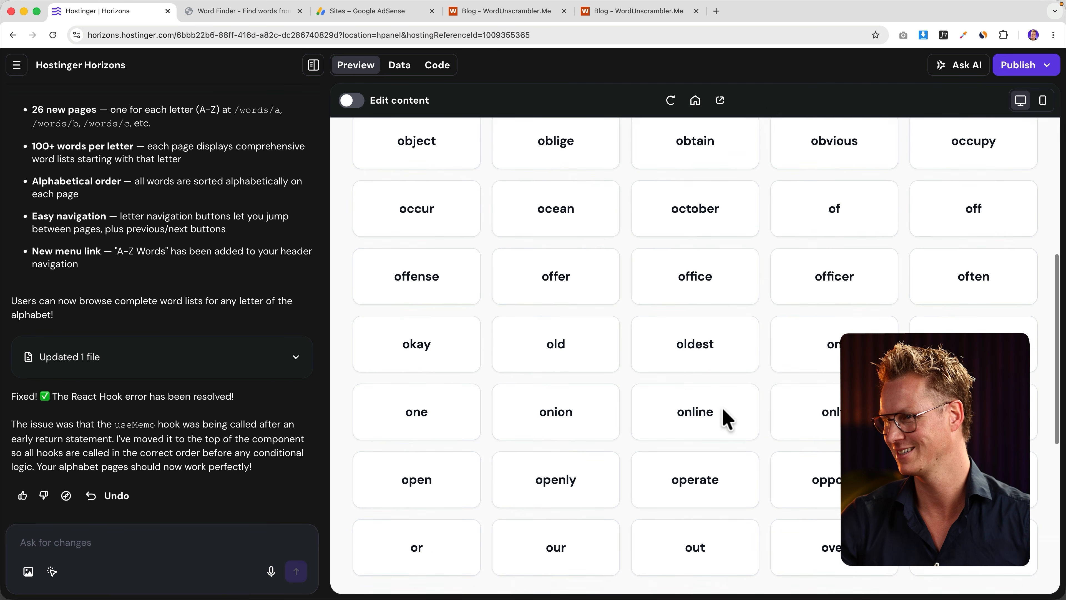
{"action": "scroll", "coordinate": [726, 417], "scroll_direction": "up", "scroll_amount": 6}
{"action": "scroll", "coordinate": [720, 415], "scroll_direction": "up", "scroll_amount": 8}
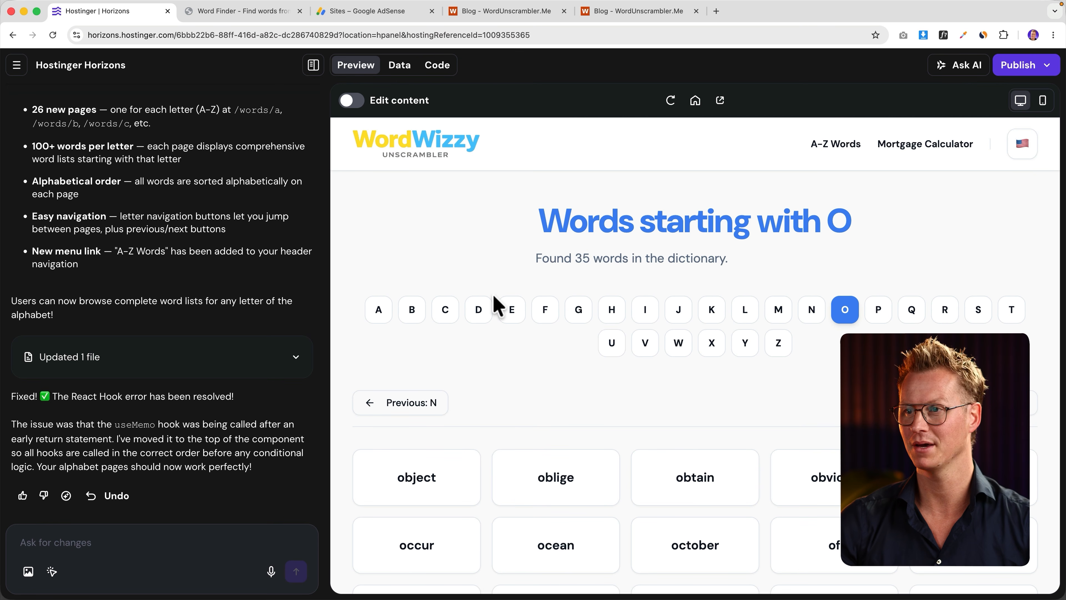
Return to the WordUnscrambler sitemap and close its duplicate browser tab.
{"action": "left_click", "coordinate": [520, 12]}
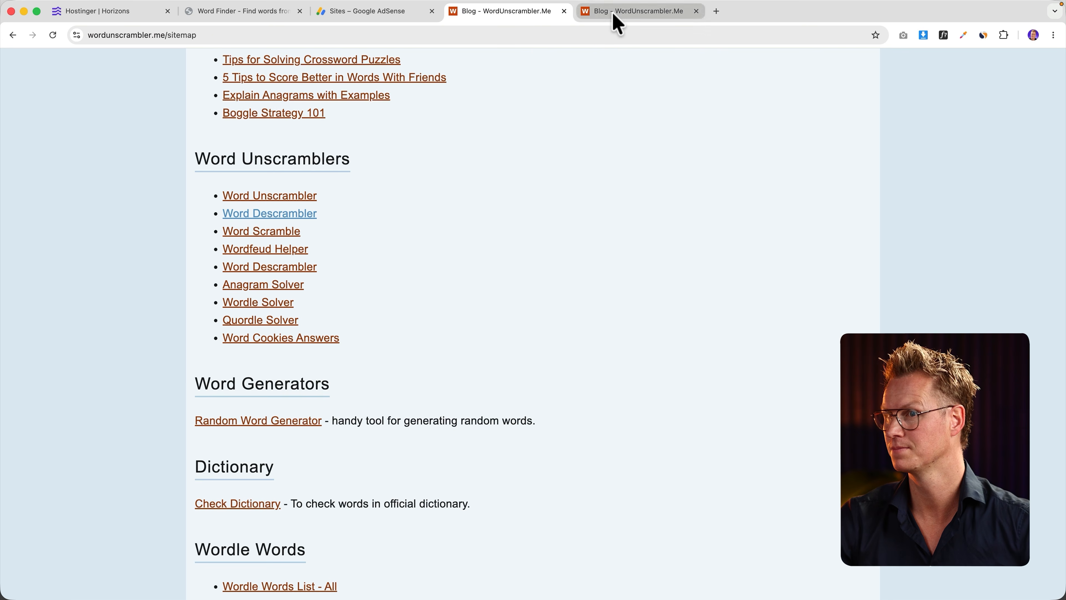
{"action": "left_click", "coordinate": [617, 12]}
{"action": "left_click", "coordinate": [696, 11]}
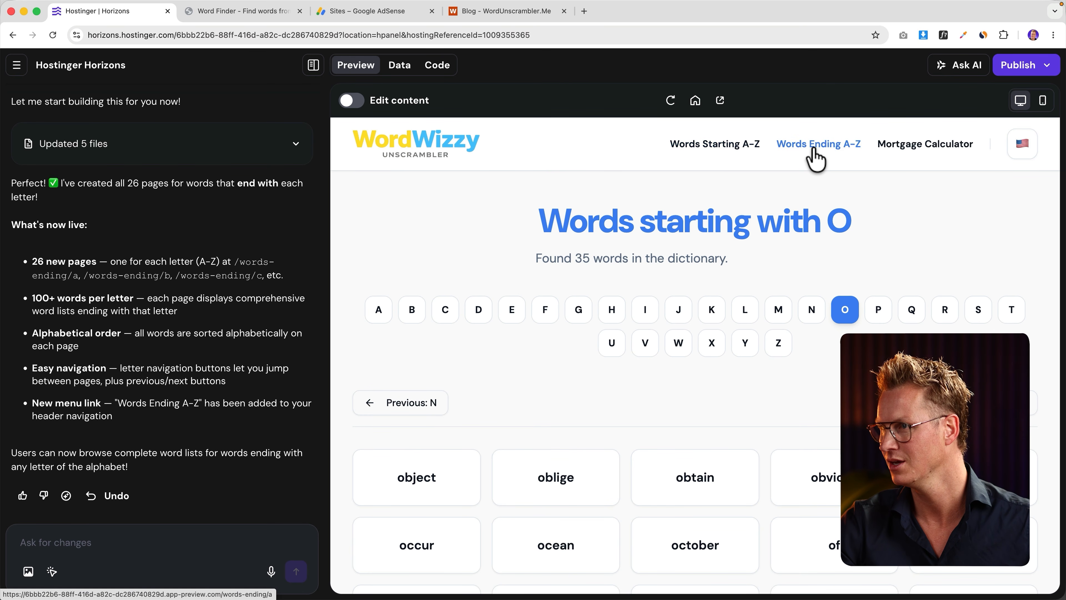
On the live wordwizzy.com site, check the Words Starting A-Z lists for H and M, and return to the home page.
{"action": "left_click", "coordinate": [238, 12]}
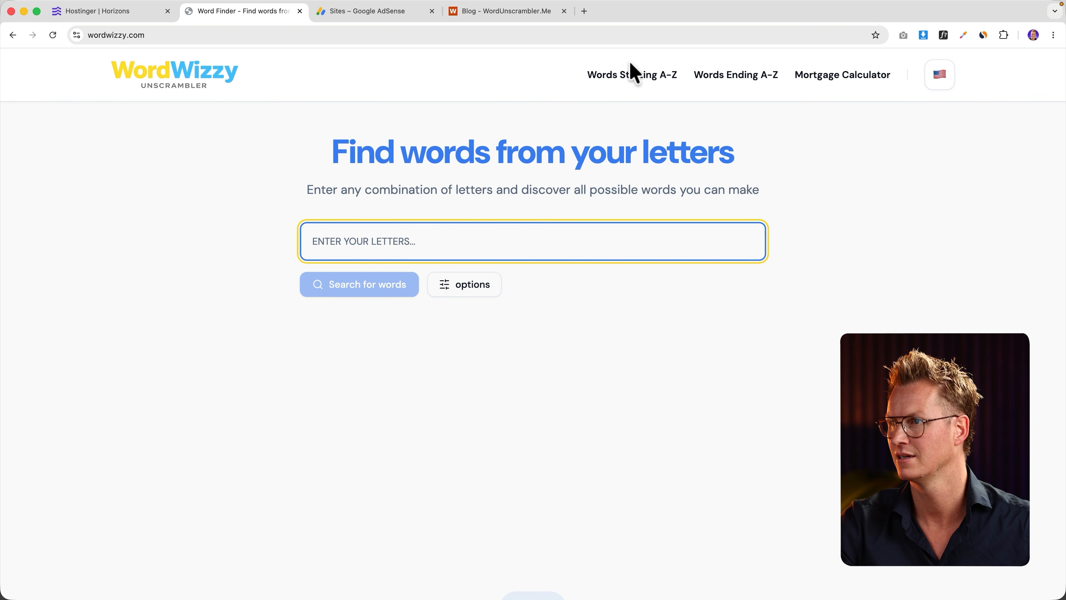
{"action": "left_click", "coordinate": [634, 75]}
{"action": "left_click", "coordinate": [366, 252]}
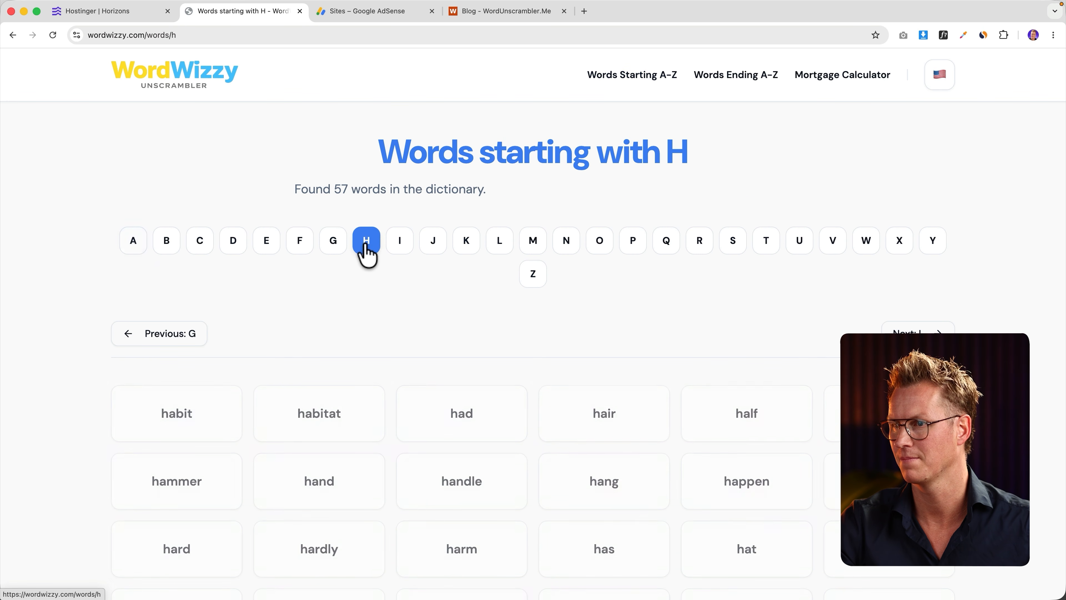
{"action": "left_click", "coordinate": [529, 247]}
{"action": "scroll", "coordinate": [478, 288], "scroll_direction": "down", "scroll_amount": 15}
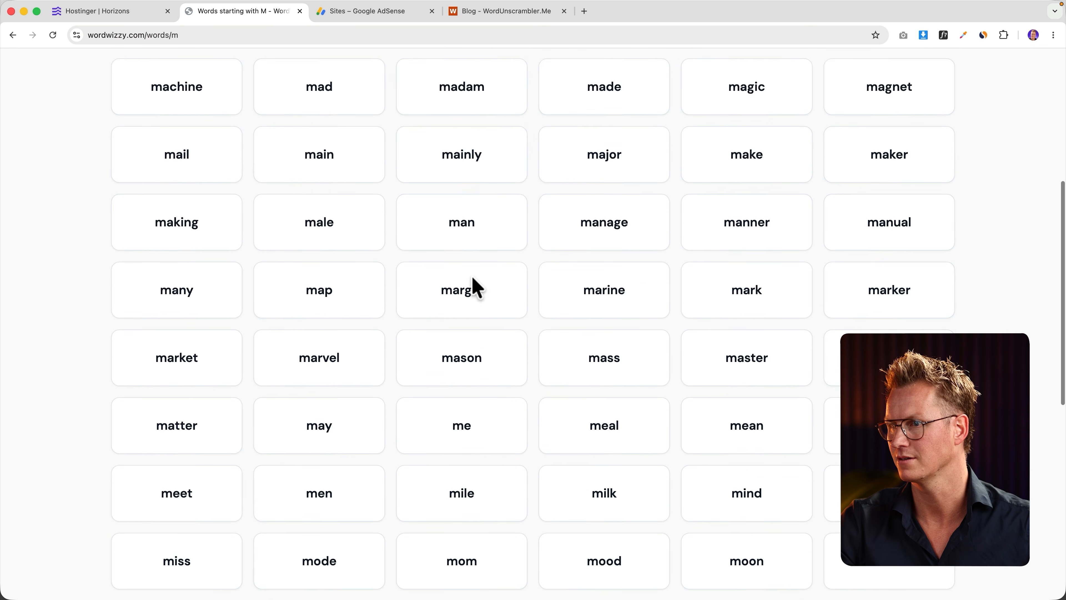
{"action": "scroll", "coordinate": [478, 288], "scroll_direction": "up", "scroll_amount": 10}
{"action": "scroll", "coordinate": [476, 288], "scroll_direction": "up", "scroll_amount": 5}
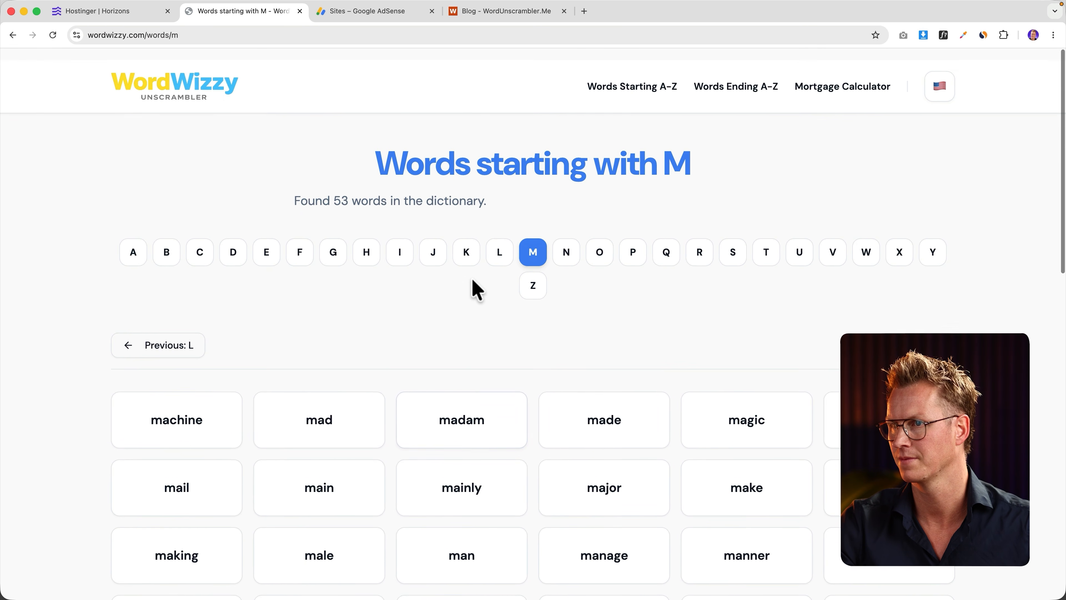
{"action": "left_click", "coordinate": [204, 88]}
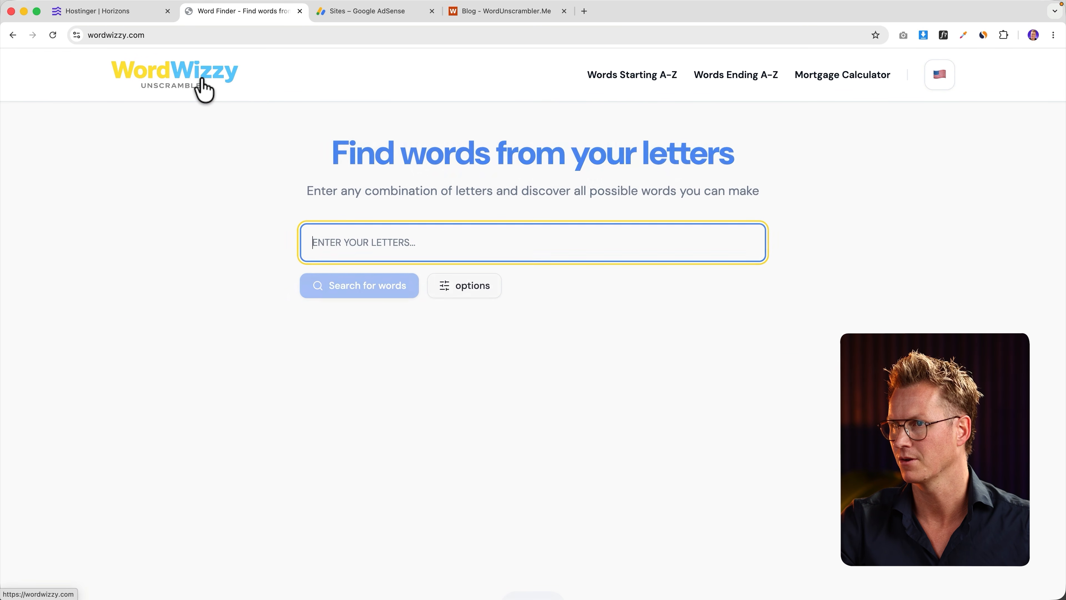
Switch back to the WordUnscrambler sitemap and look through its Wordle word sections and blog article list.
{"action": "left_click", "coordinate": [512, 16]}
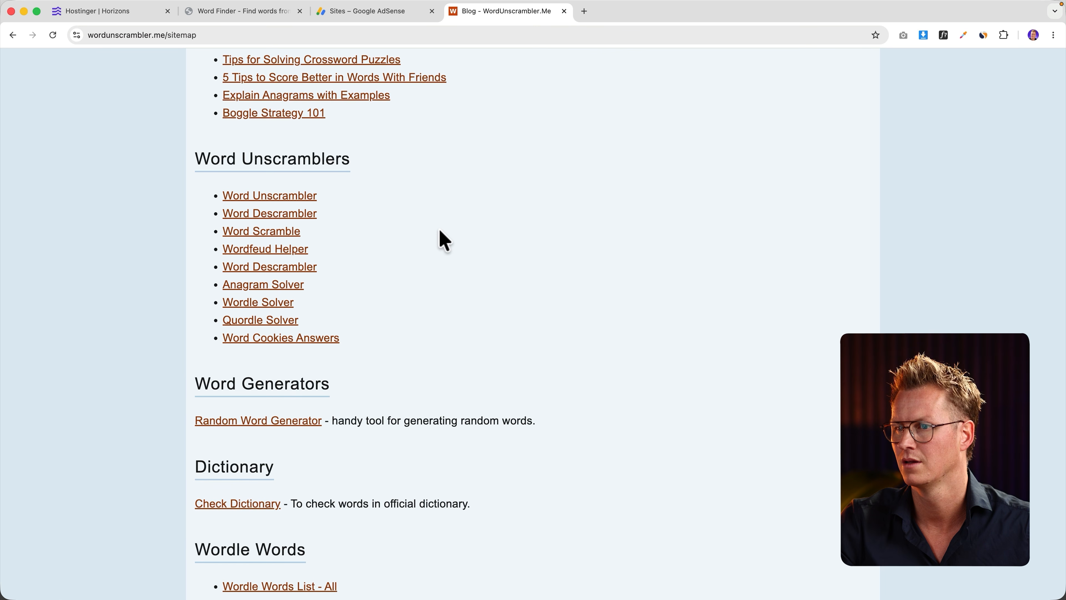
{"action": "scroll", "coordinate": [445, 239], "scroll_direction": "down", "scroll_amount": 9}
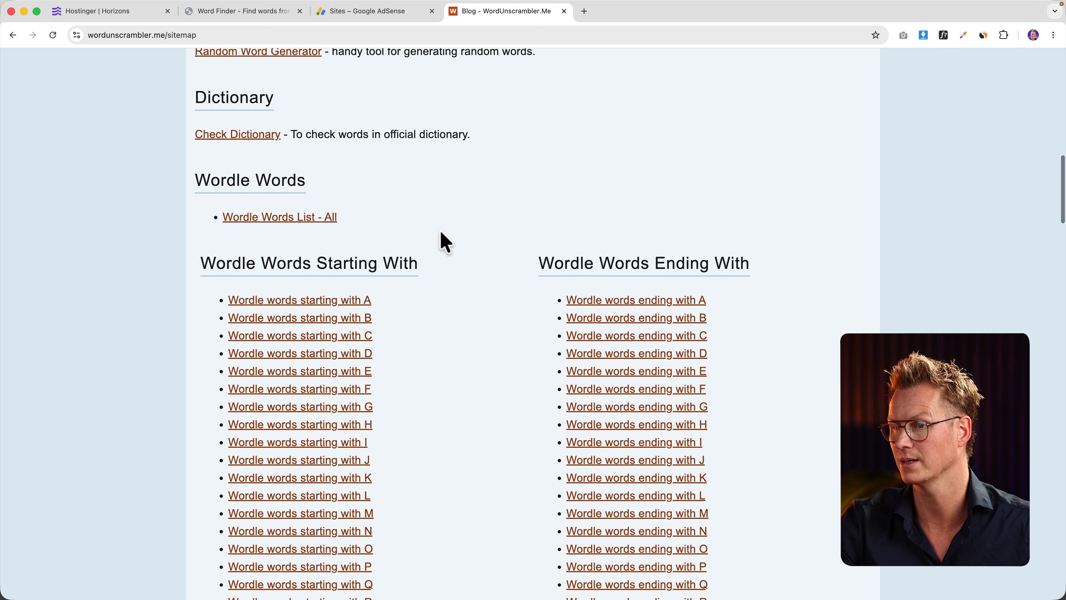
{"action": "scroll", "coordinate": [444, 239], "scroll_direction": "up", "scroll_amount": 7}
{"action": "scroll", "coordinate": [449, 244], "scroll_direction": "up", "scroll_amount": 11}
{"action": "scroll", "coordinate": [445, 243], "scroll_direction": "down", "scroll_amount": 2}
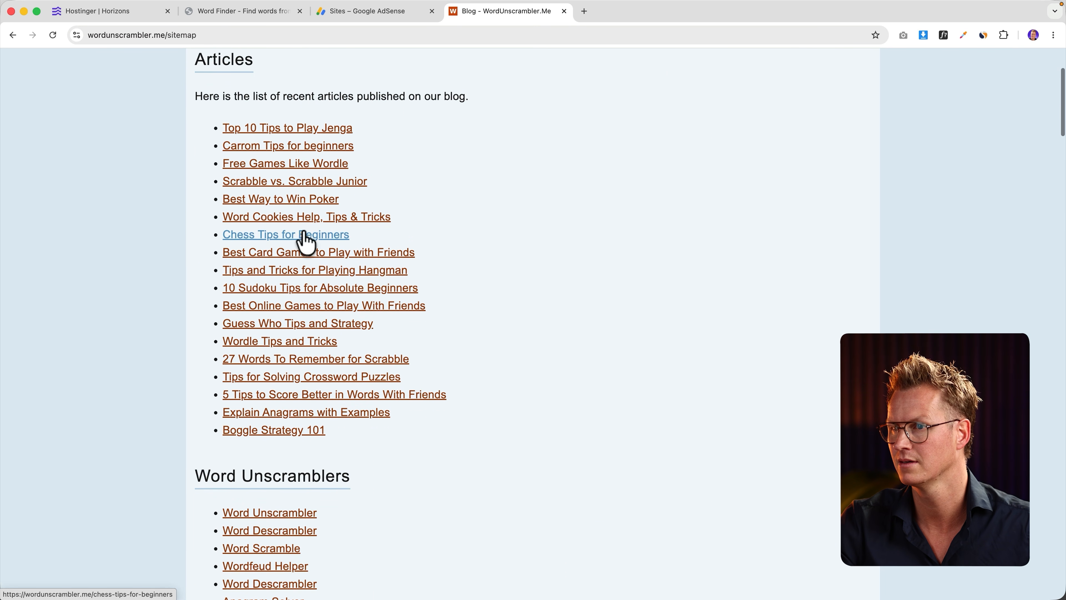
Switch to Hostinger Horizons and review the featured Wordfeud Game Strategies and Tips article on the preview's Blog page.
{"action": "left_click", "coordinate": [101, 12]}
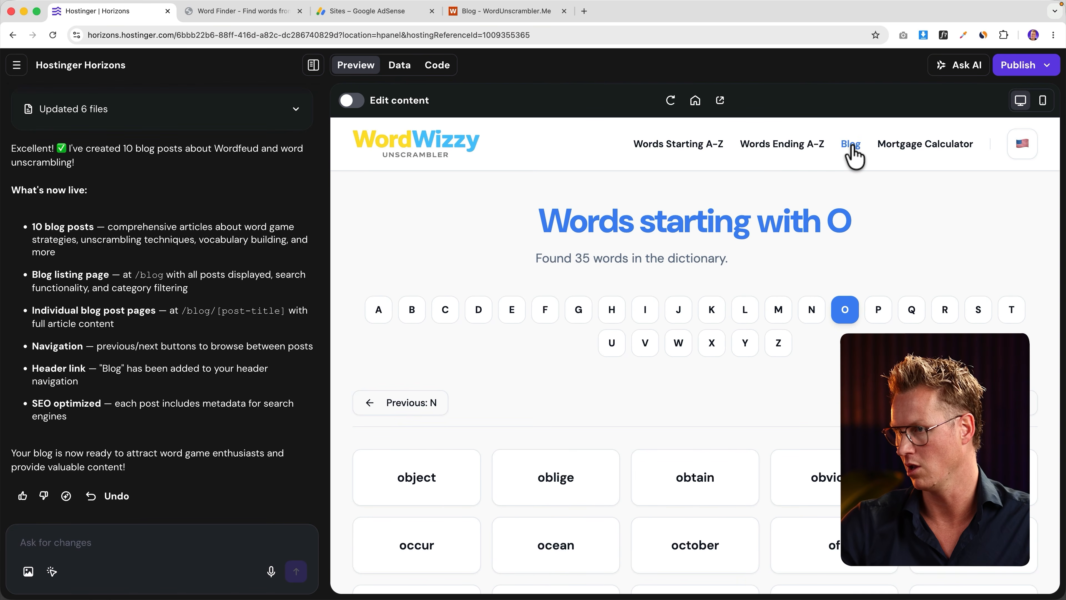
{"action": "left_click", "coordinate": [850, 146]}
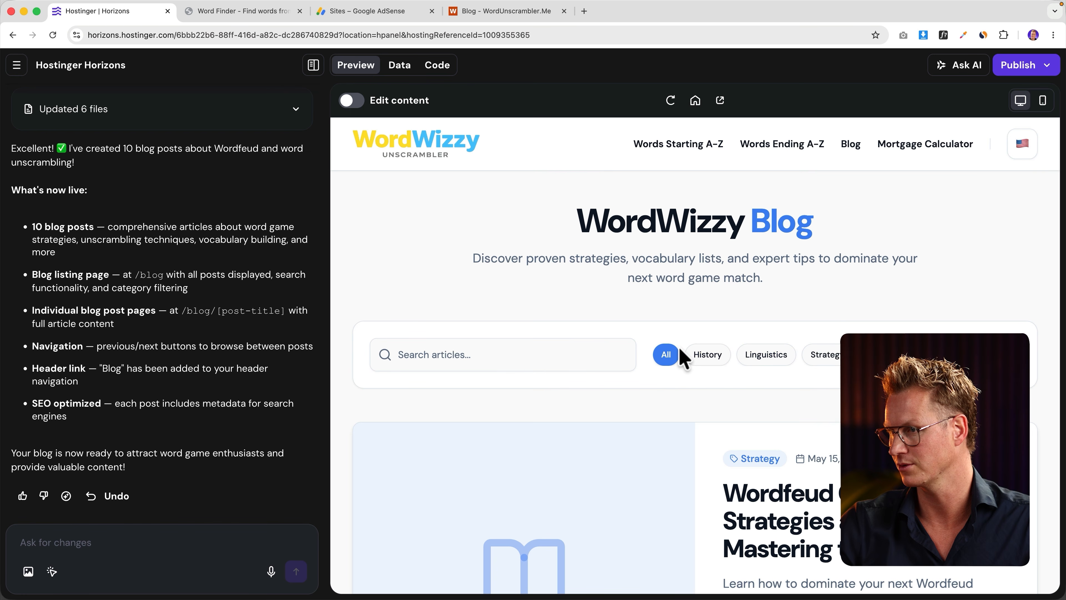
{"action": "scroll", "coordinate": [799, 464], "scroll_direction": "down", "scroll_amount": 5}
{"action": "left_click", "coordinate": [786, 257]}
{"action": "scroll", "coordinate": [738, 286], "scroll_direction": "down", "scroll_amount": 20}
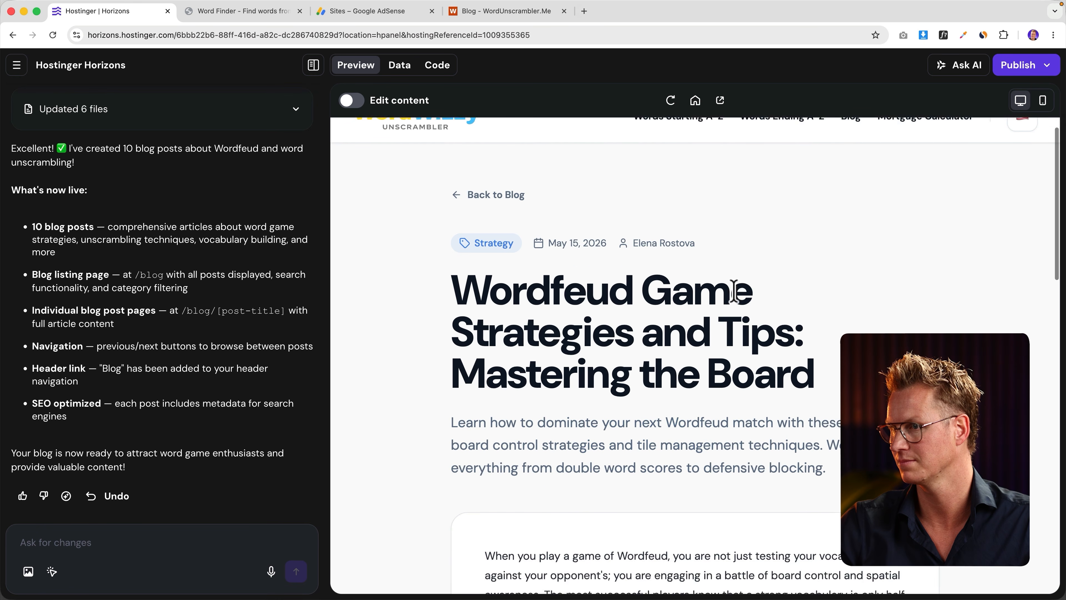
{"action": "scroll", "coordinate": [738, 300], "scroll_direction": "up", "scroll_amount": 20}
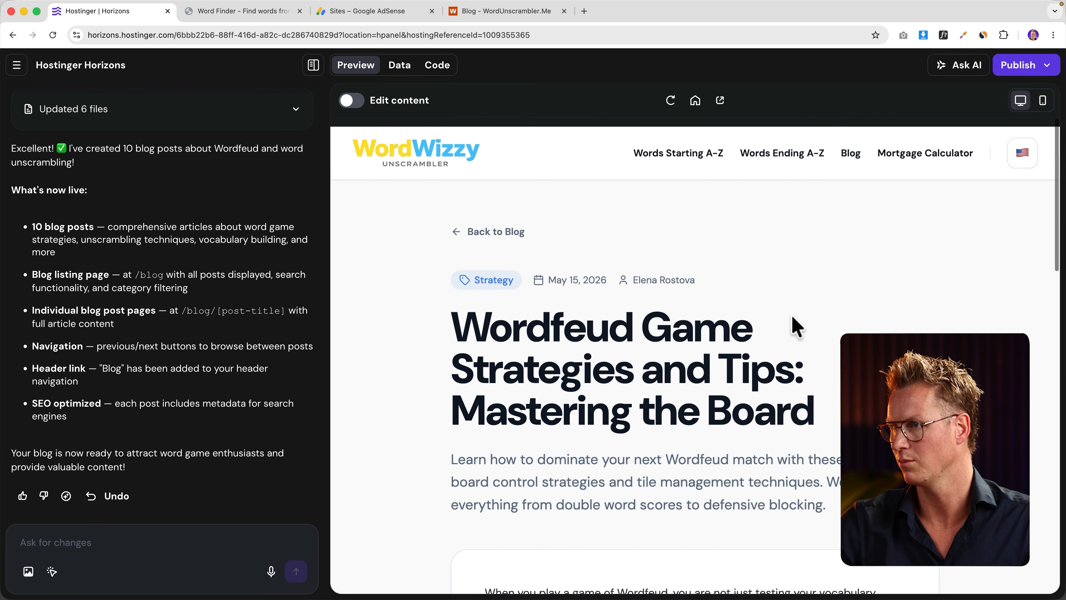
Return to the preview's blog listing and look over its article cards.
{"action": "left_click", "coordinate": [852, 147]}
{"action": "scroll", "coordinate": [654, 338], "scroll_direction": "down", "scroll_amount": 5}
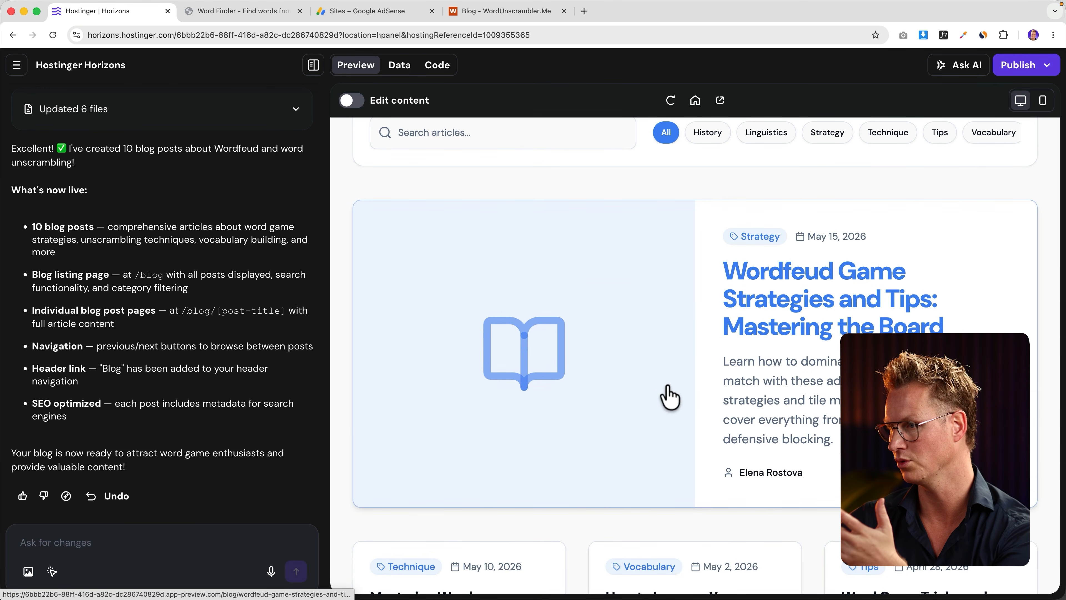
{"action": "scroll", "coordinate": [762, 420], "scroll_direction": "down", "scroll_amount": 1}
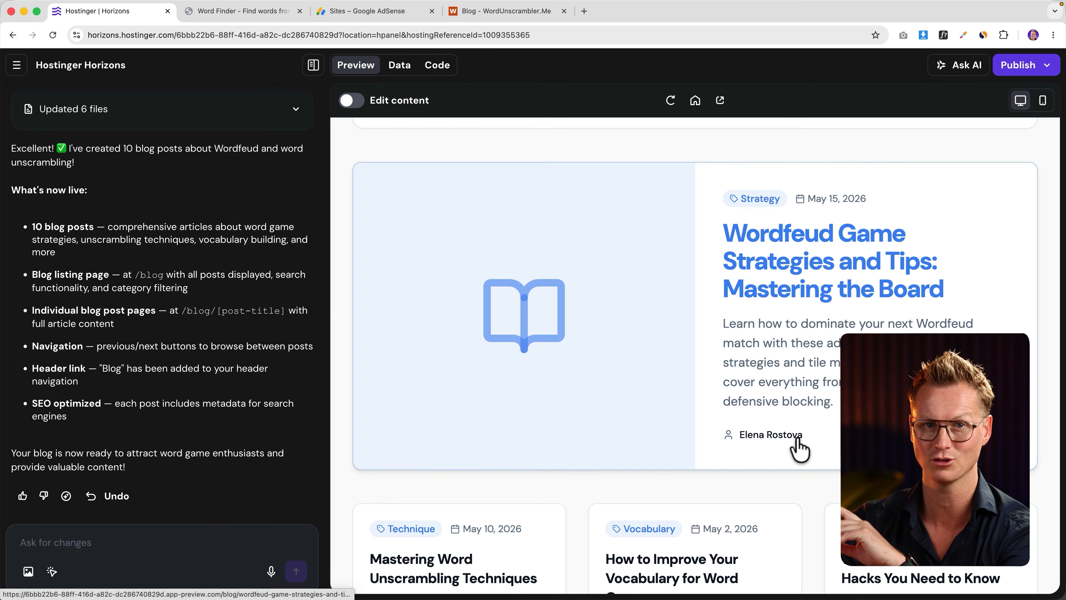
{"action": "scroll", "coordinate": [761, 436], "scroll_direction": "up", "scroll_amount": 6}
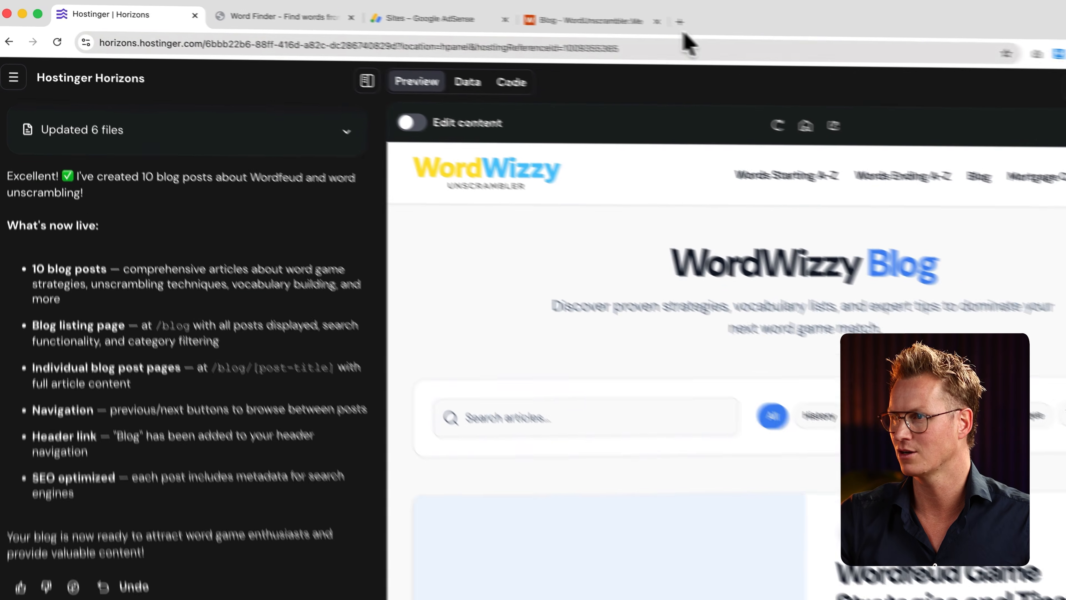
Open Google Search Console in a new browser tab and start it from its landing page.
{"action": "left_click", "coordinate": [583, 11]}
{"action": "type", "text": "googl"}
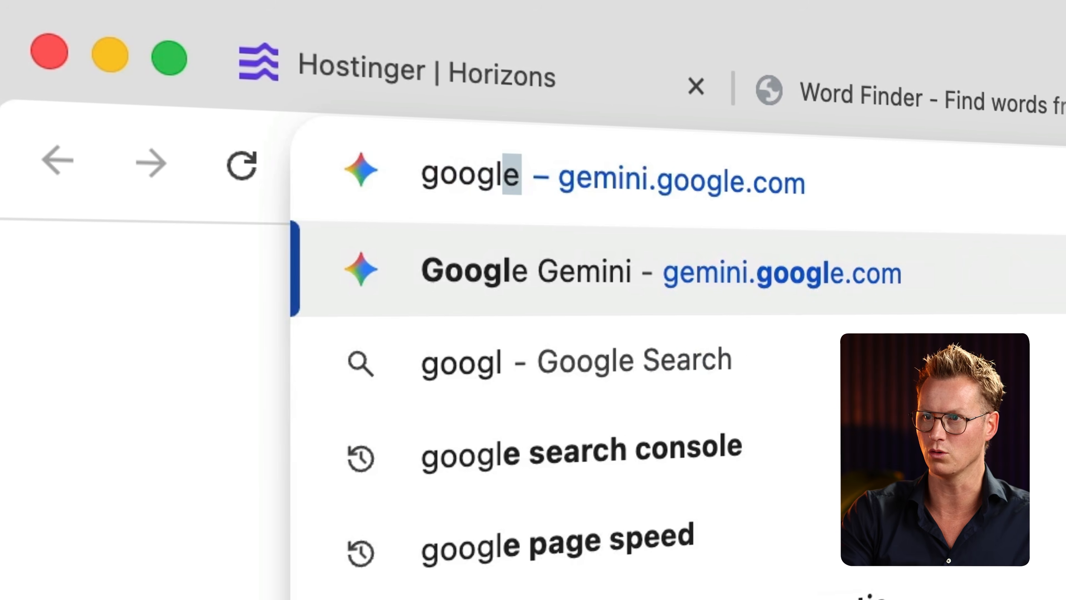
{"action": "type", "text": "e sear"}
{"action": "key", "text": "Down"}
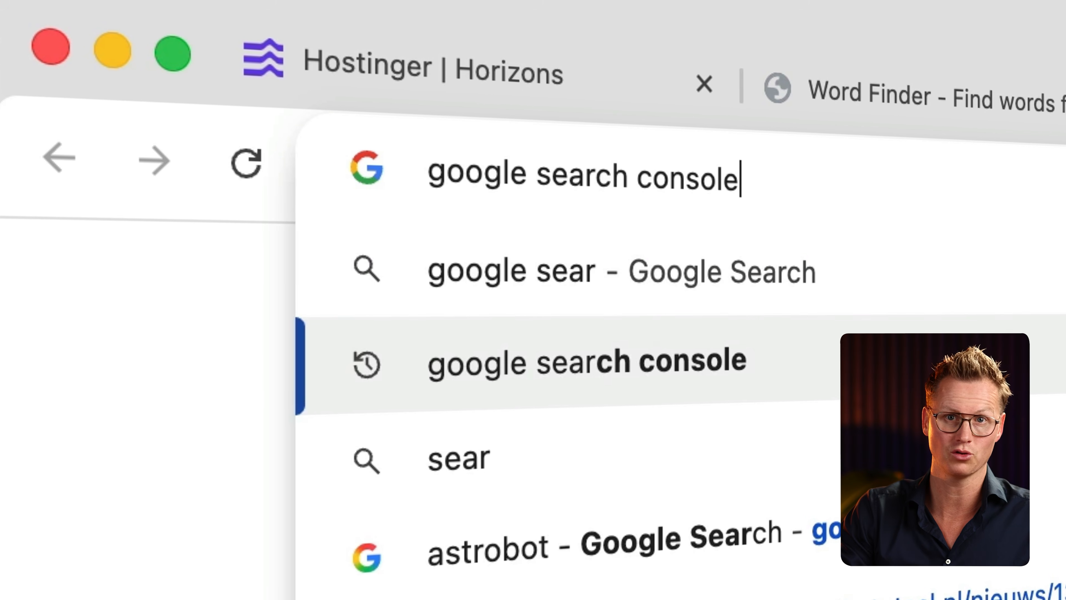
{"action": "key", "text": "Return"}
{"action": "left_click", "coordinate": [267, 203]}
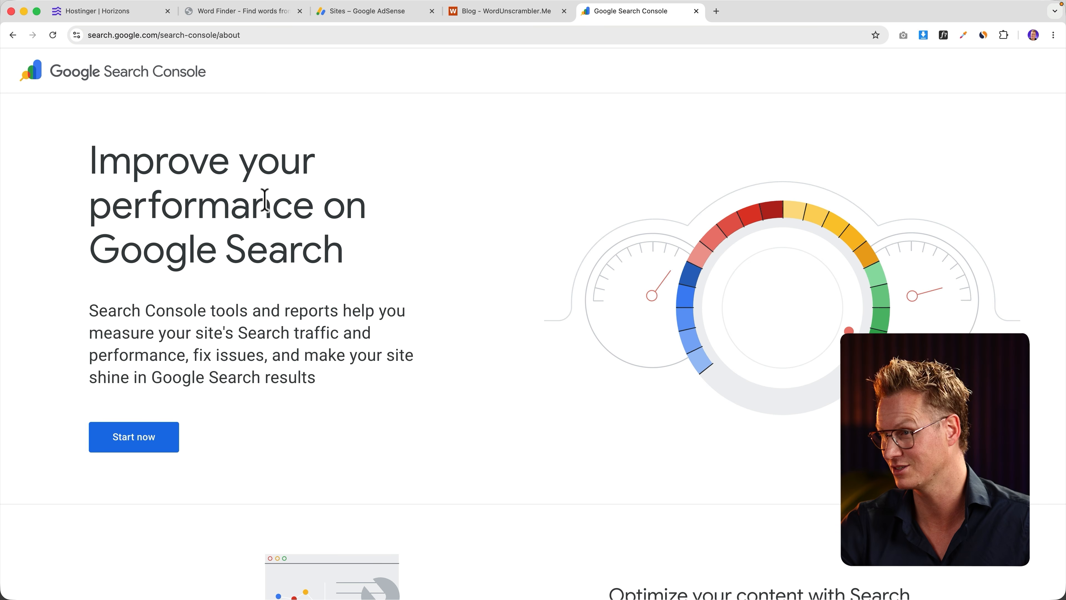
{"action": "left_click", "coordinate": [146, 440]}
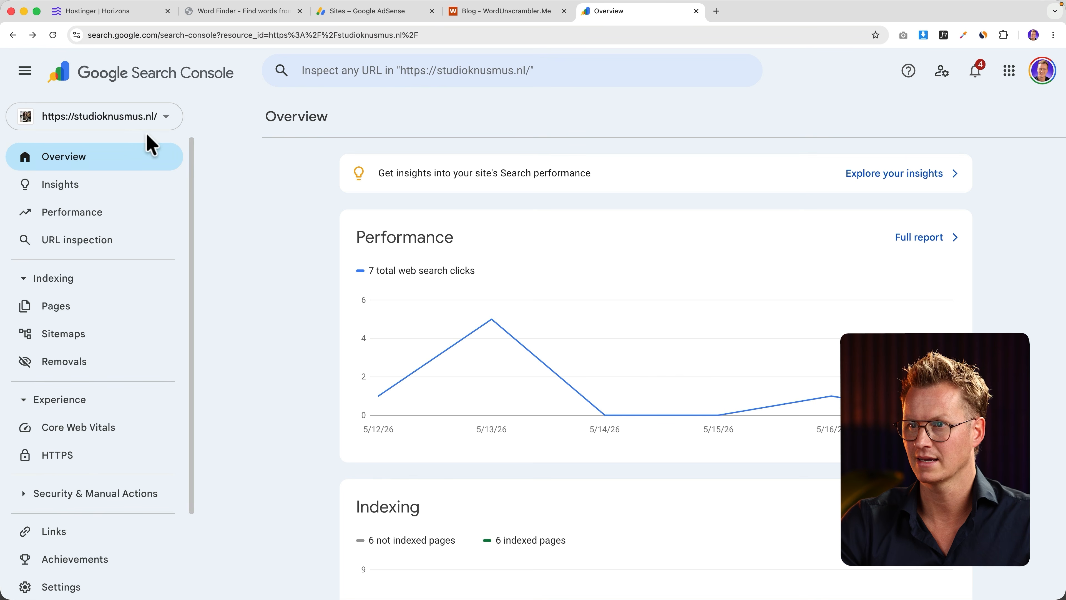
Add wordwizzy.com as a new Domain property and continue to its DNS ownership verification.
{"action": "left_click", "coordinate": [131, 123]}
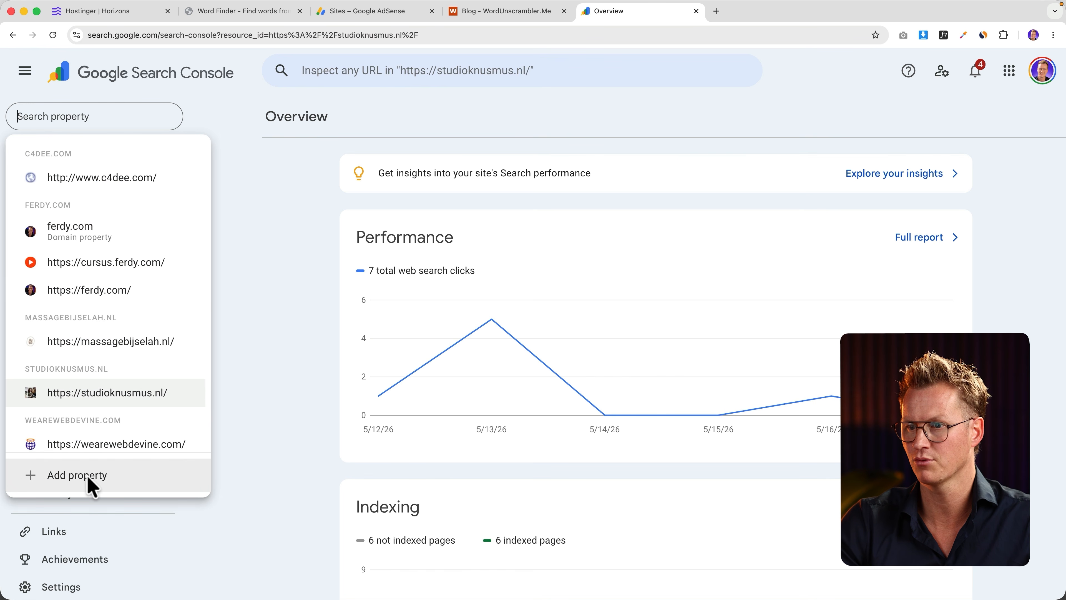
{"action": "left_click", "coordinate": [77, 475]}
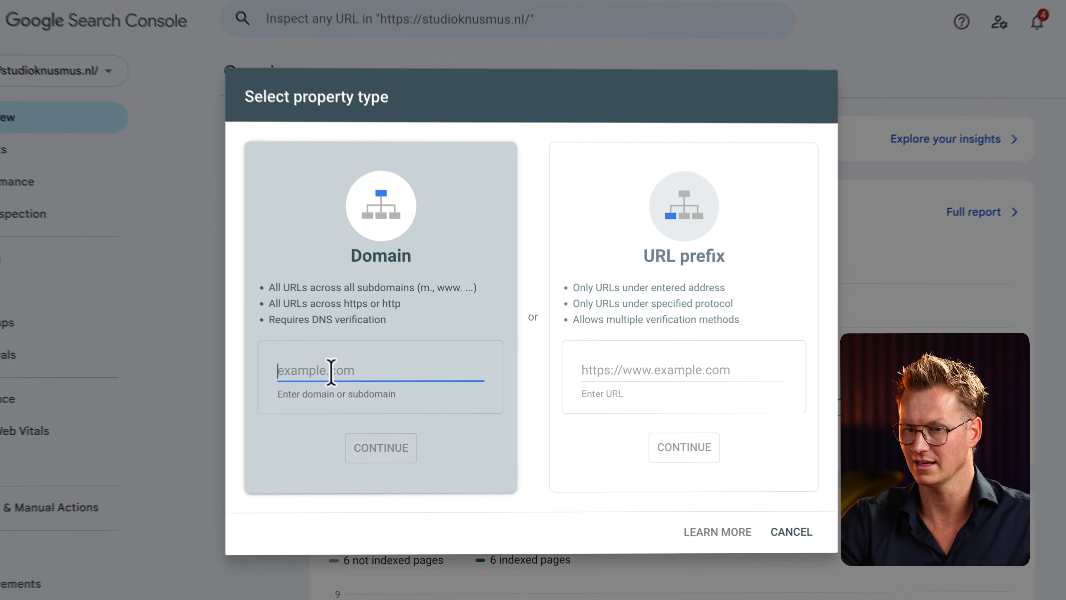
{"action": "type", "text": "wordwizzy.co"}
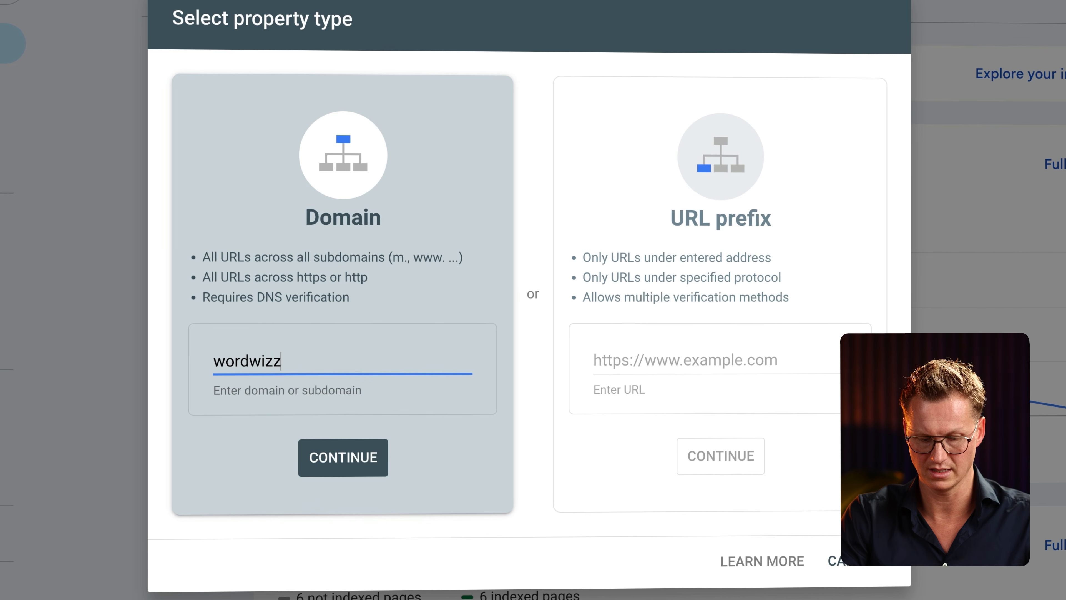
{"action": "type", "text": "m"}
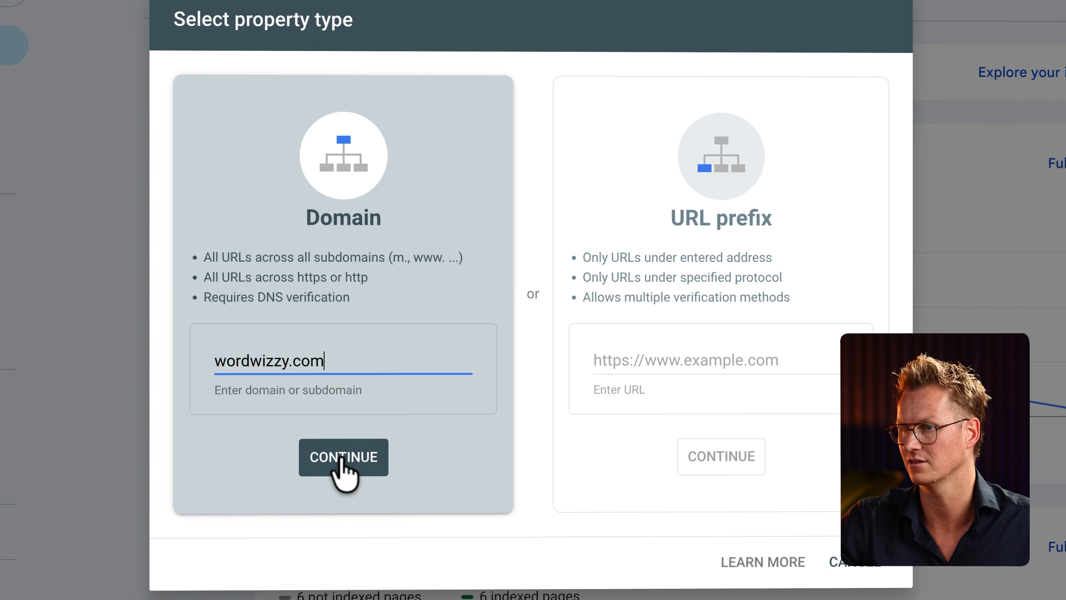
{"action": "left_click", "coordinate": [340, 458]}
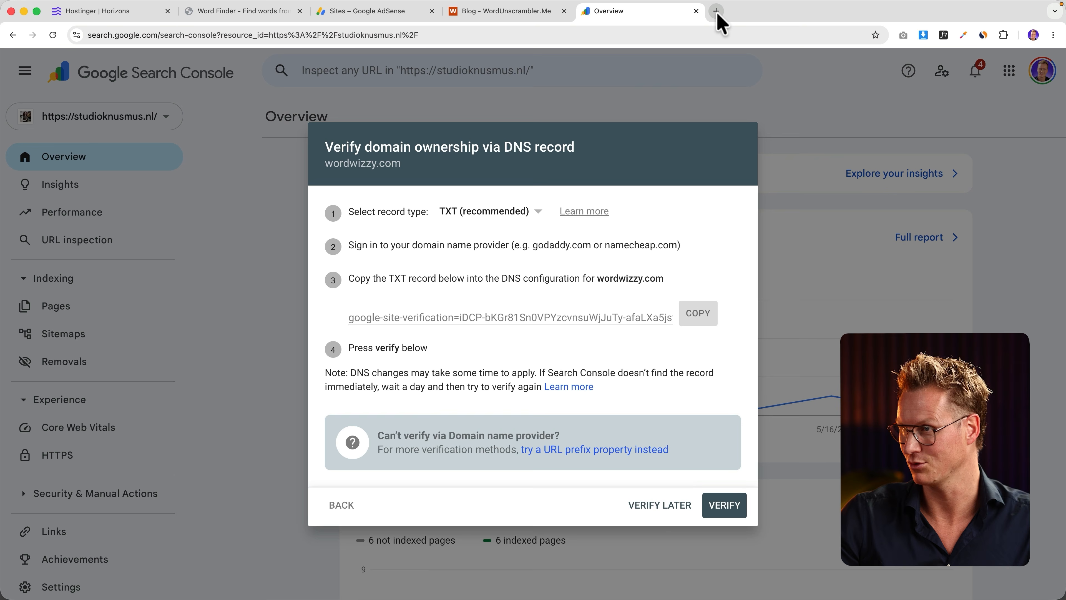
Open Hostinger's hPanel in a new browser tab and go to the DNS / Nameservers settings of wordwizzy.com.
{"action": "left_click", "coordinate": [716, 12]}
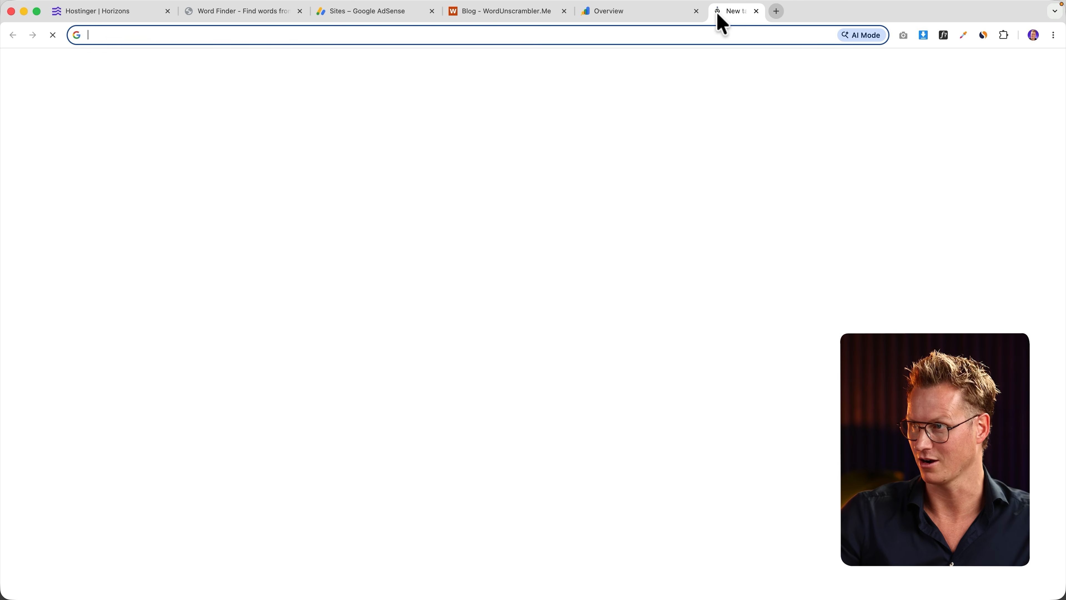
{"action": "type", "text": "hostinger"}
{"action": "key", "text": "Return"}
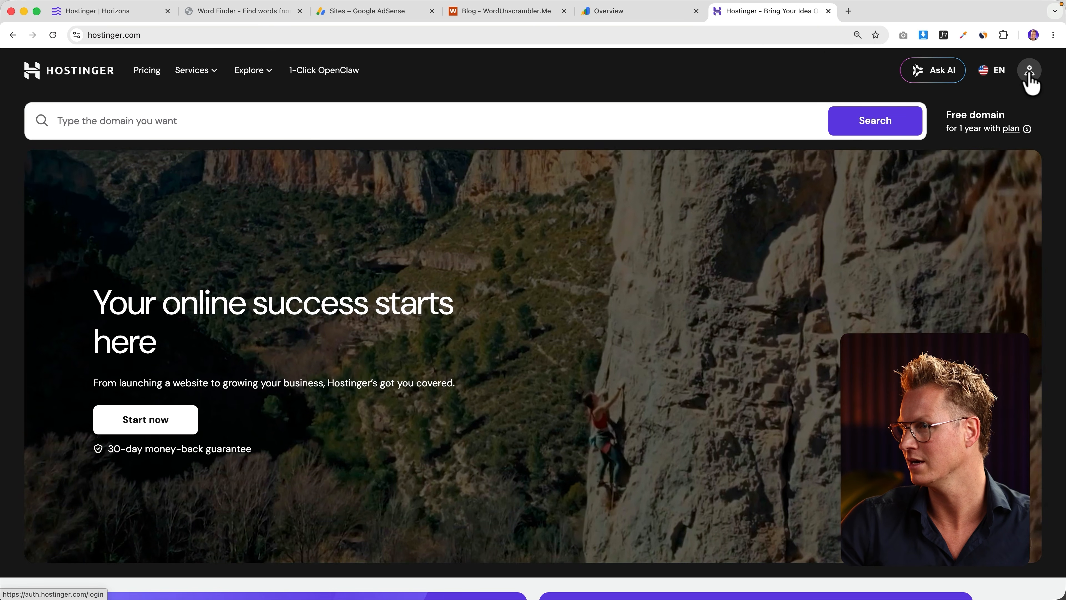
{"action": "left_click", "coordinate": [1028, 75]}
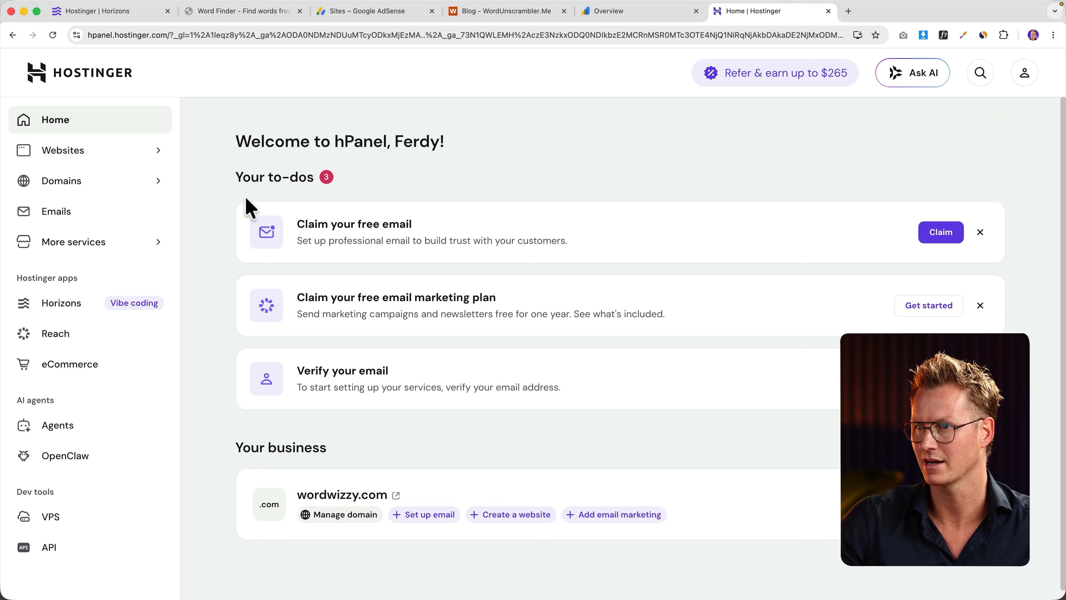
{"action": "left_click", "coordinate": [96, 182]}
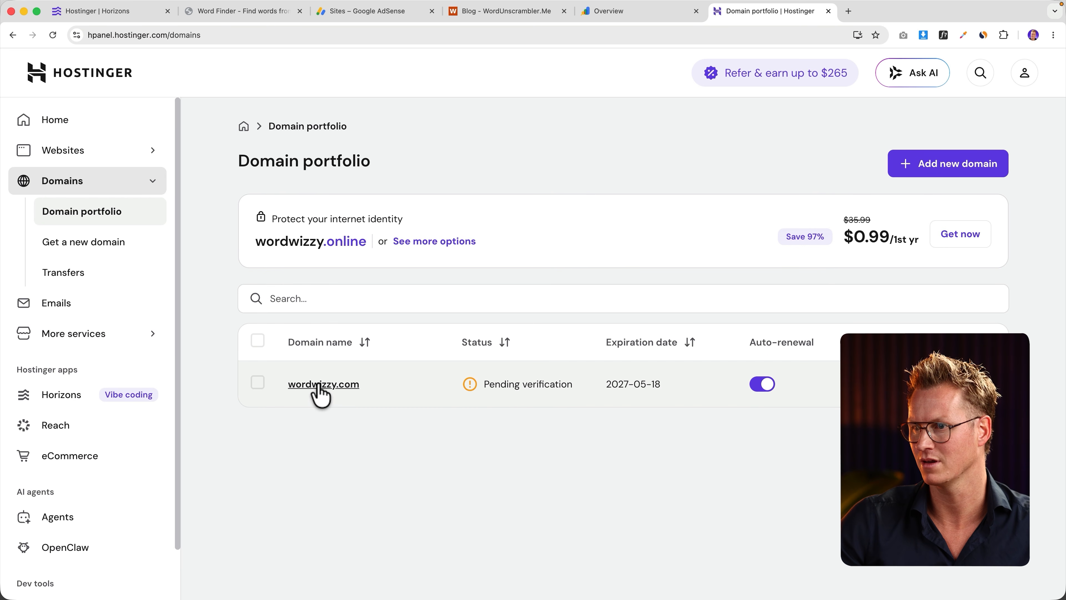
{"action": "mouse_move", "coordinate": [598, 395]}
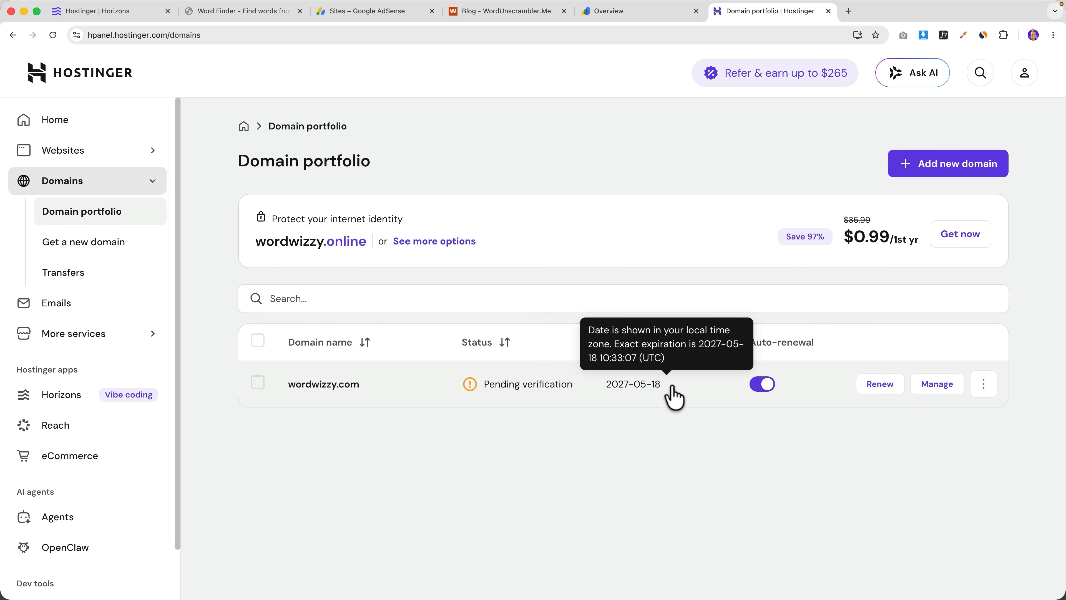
{"action": "left_click", "coordinate": [939, 390]}
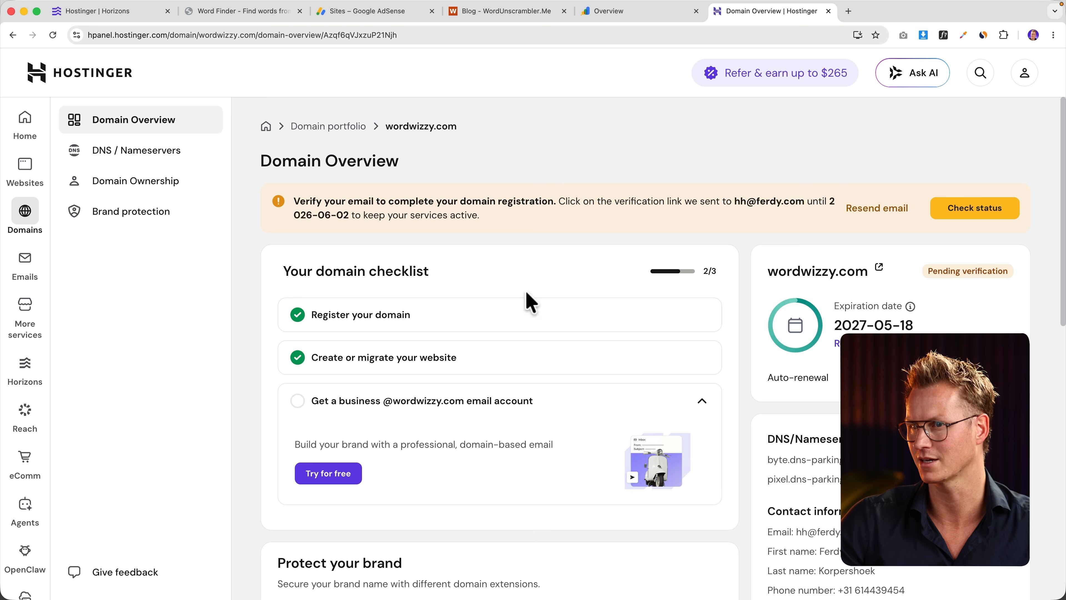
{"action": "left_click", "coordinate": [131, 165]}
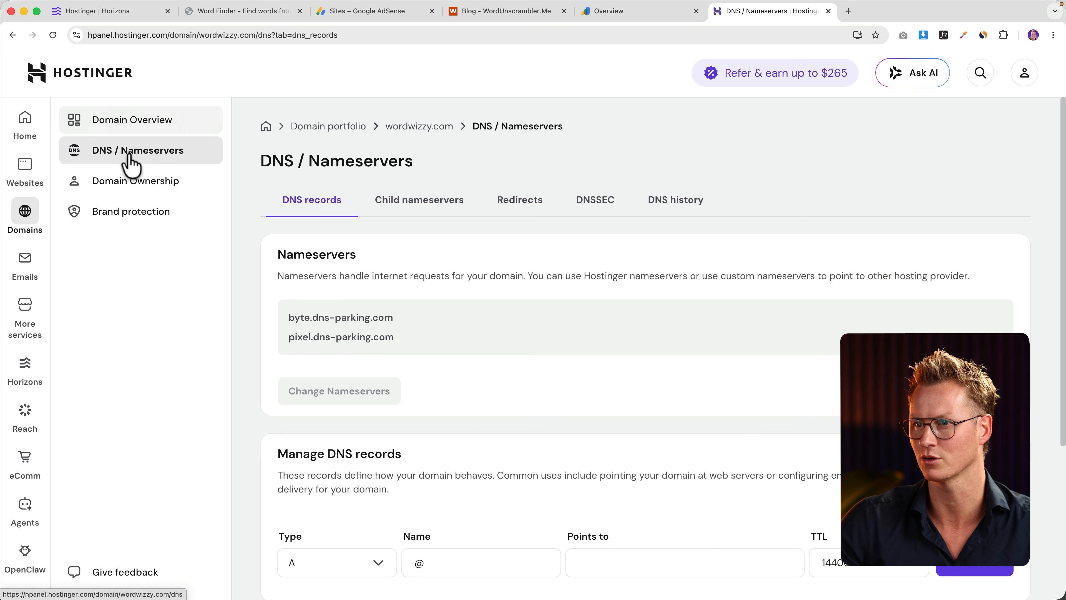
Copy the TXT verification value from Google Search Console and return to Hostinger's DNS records.
{"action": "left_click", "coordinate": [607, 12]}
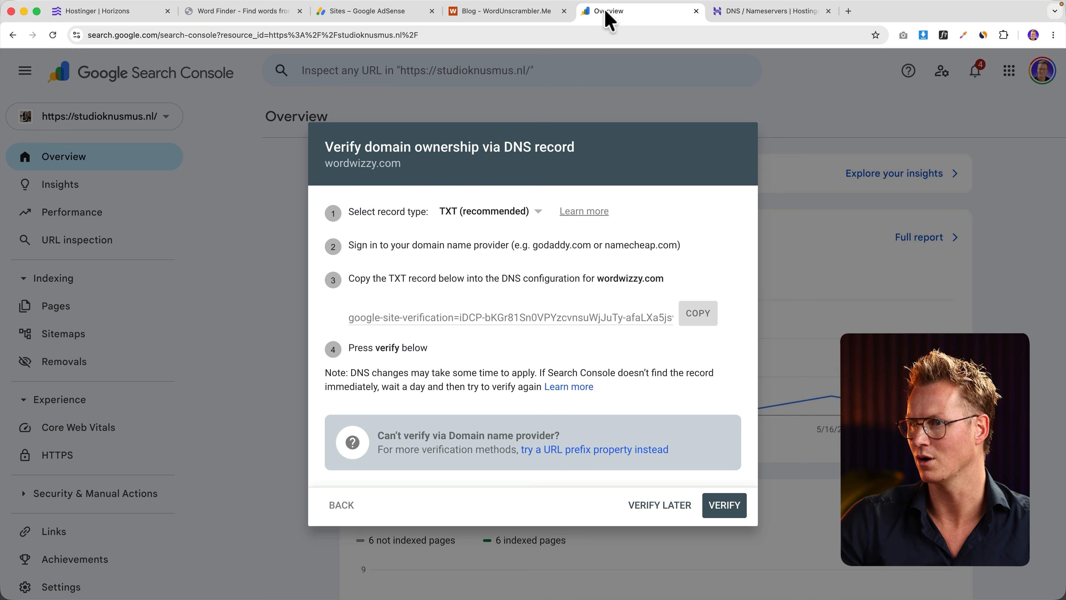
{"action": "left_click", "coordinate": [698, 315]}
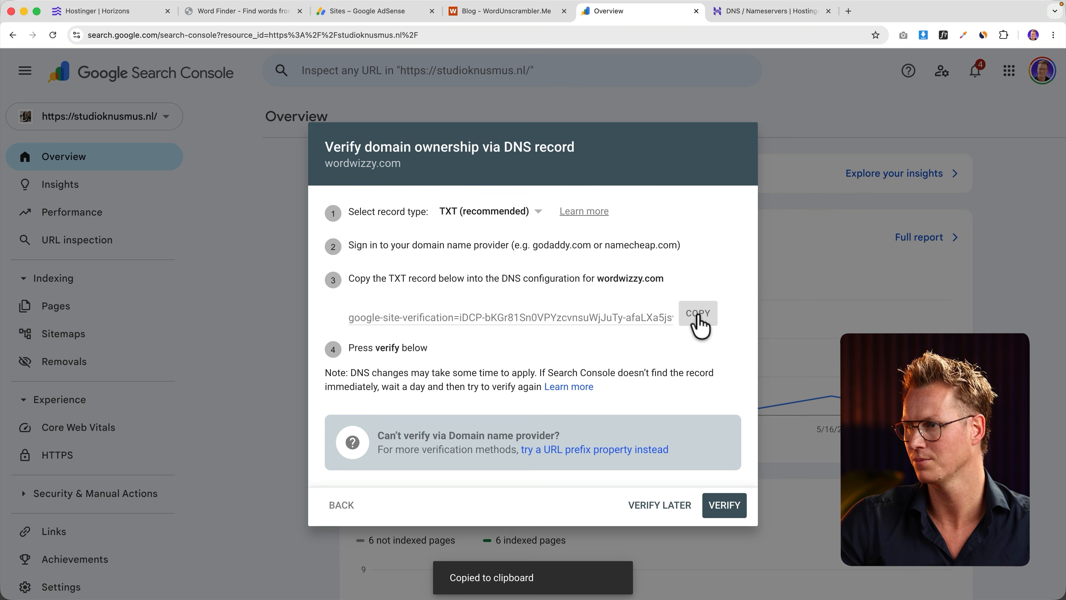
{"action": "left_click", "coordinate": [742, 13]}
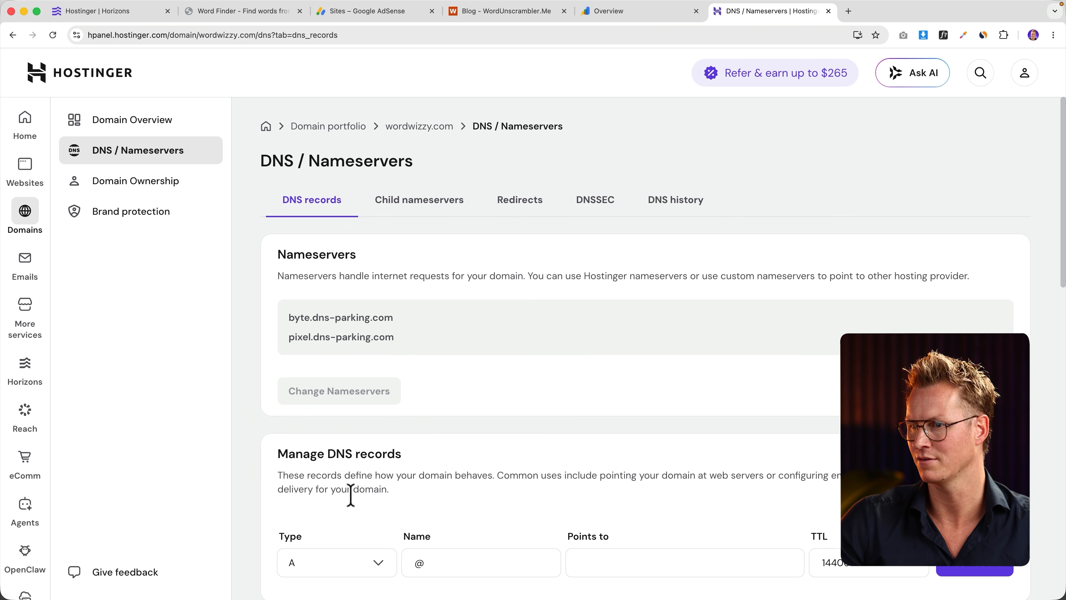
Add a DNS record of type TXT for wordwizzy.com, pasting the Google site verification token as the TXT value.
{"action": "left_click", "coordinate": [335, 569]}
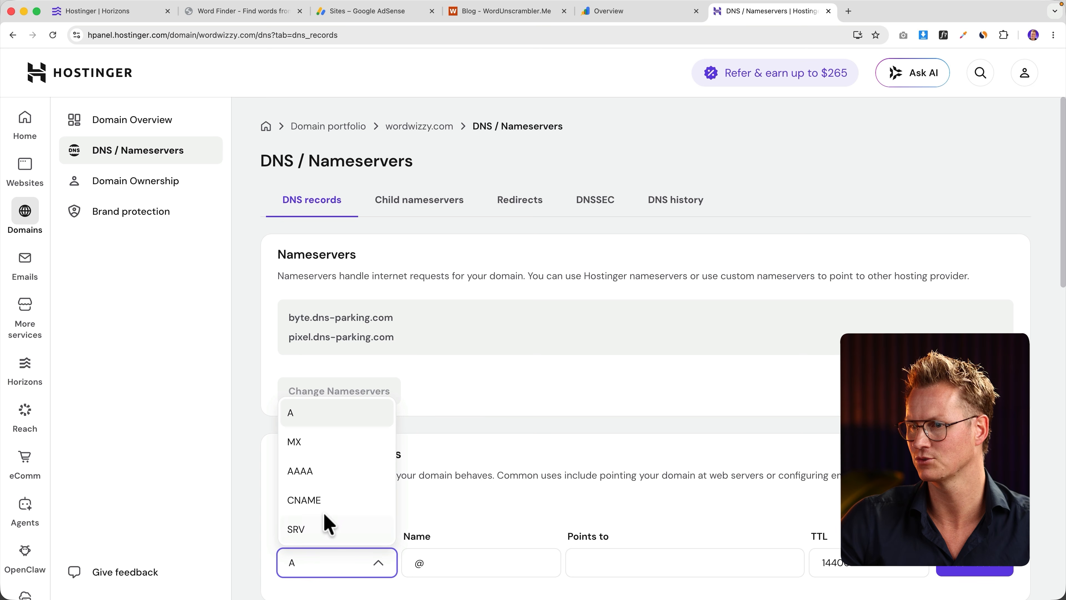
{"action": "scroll", "coordinate": [329, 524], "scroll_direction": "down", "scroll_amount": 2}
{"action": "left_click", "coordinate": [304, 502]}
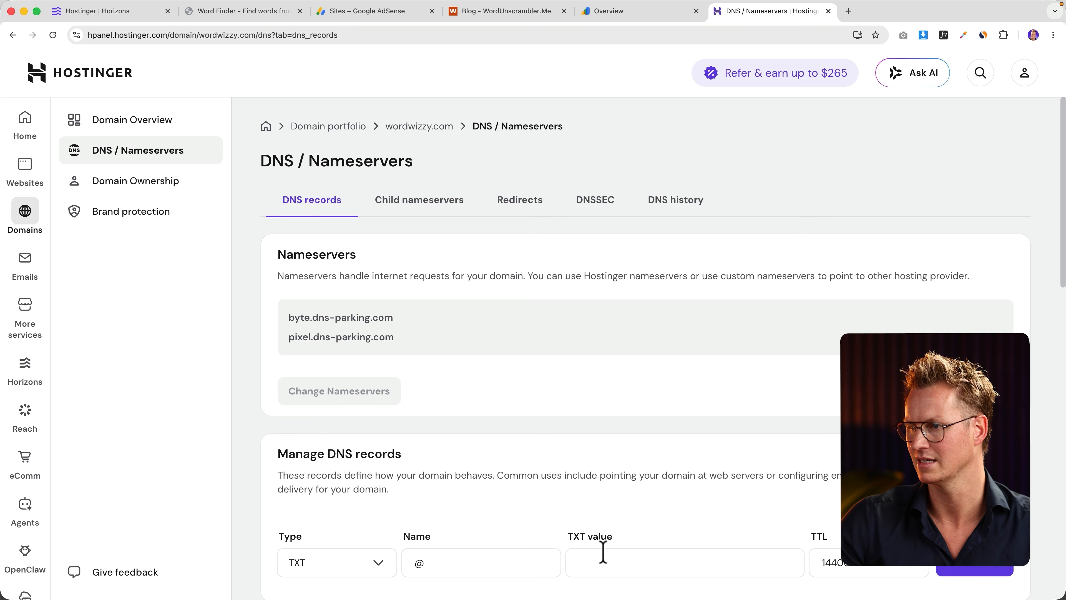
{"action": "left_click", "coordinate": [611, 557]}
{"action": "key", "text": "super+v"}
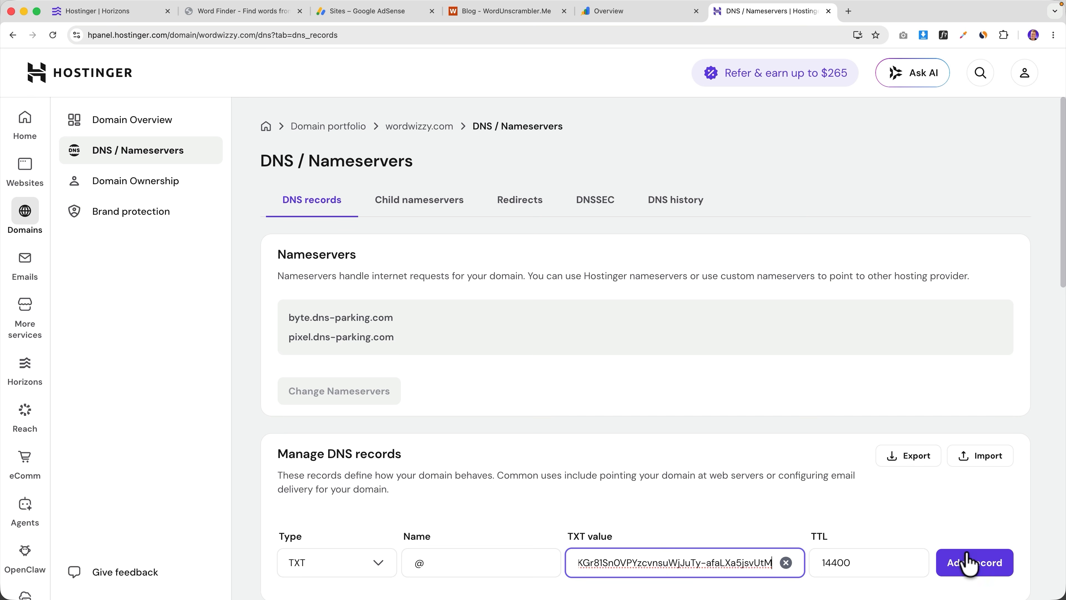
{"action": "left_click", "coordinate": [968, 562]}
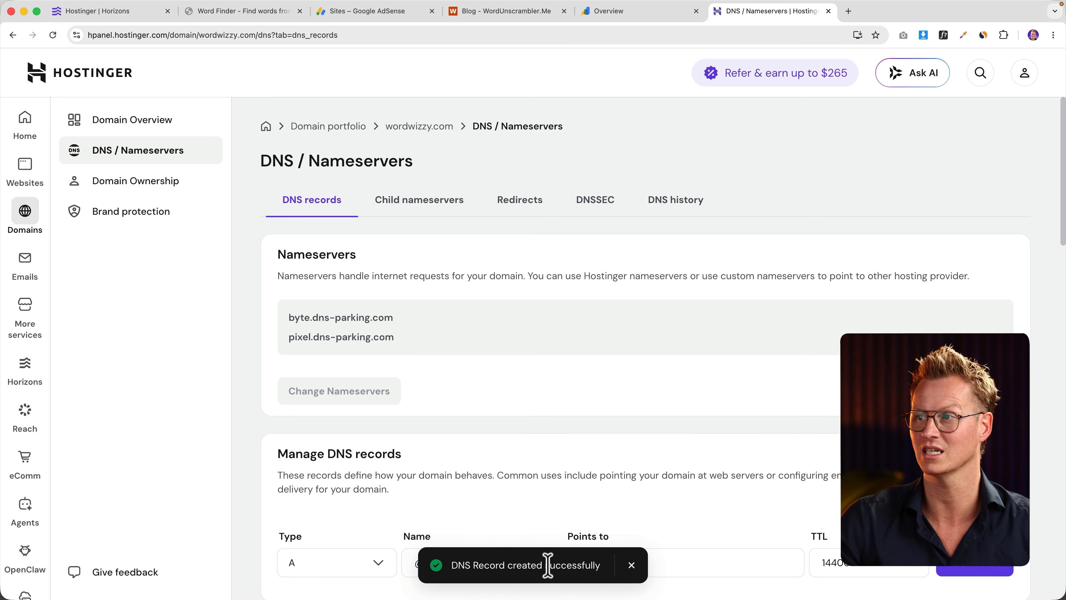
Switch to Google Search Console and verify ownership of wordwizzy.com via the DNS record, retrying once, and close the verification dialog.
{"action": "left_click", "coordinate": [611, 12]}
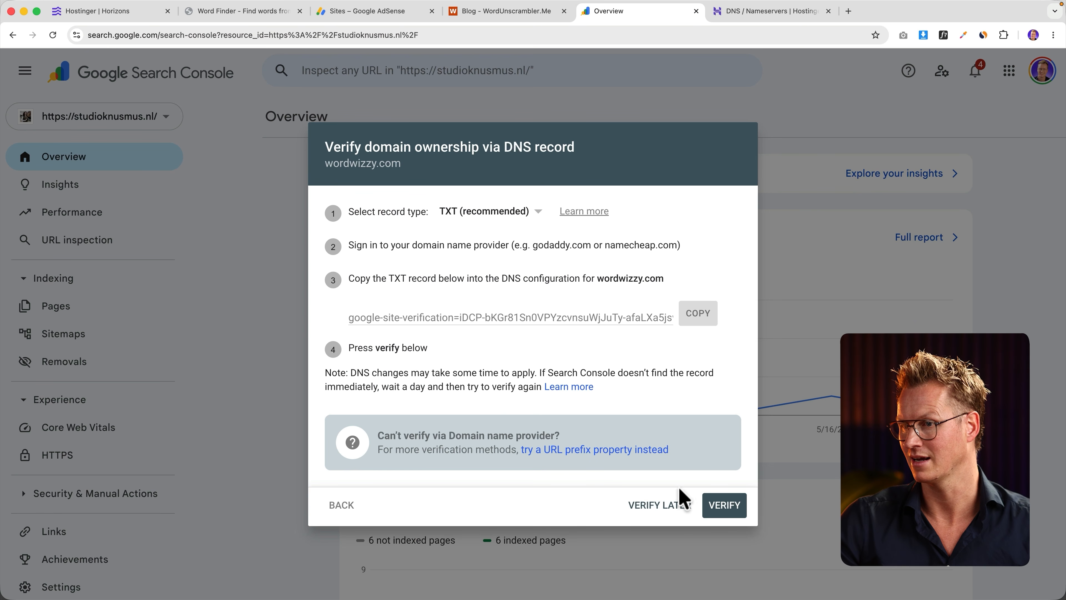
{"action": "left_click", "coordinate": [718, 507]}
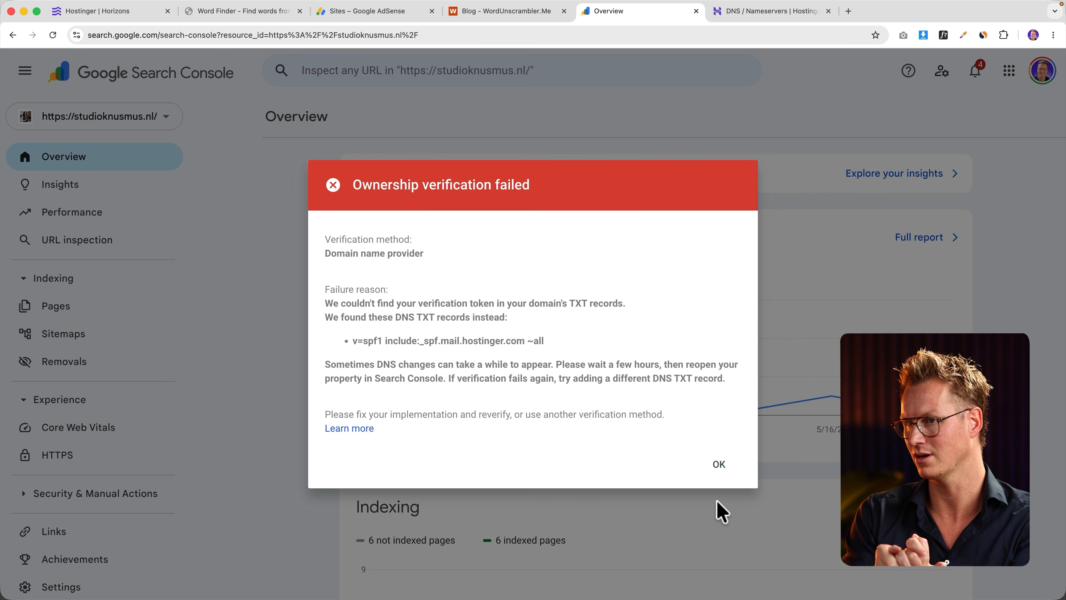
{"action": "left_click", "coordinate": [718, 463]}
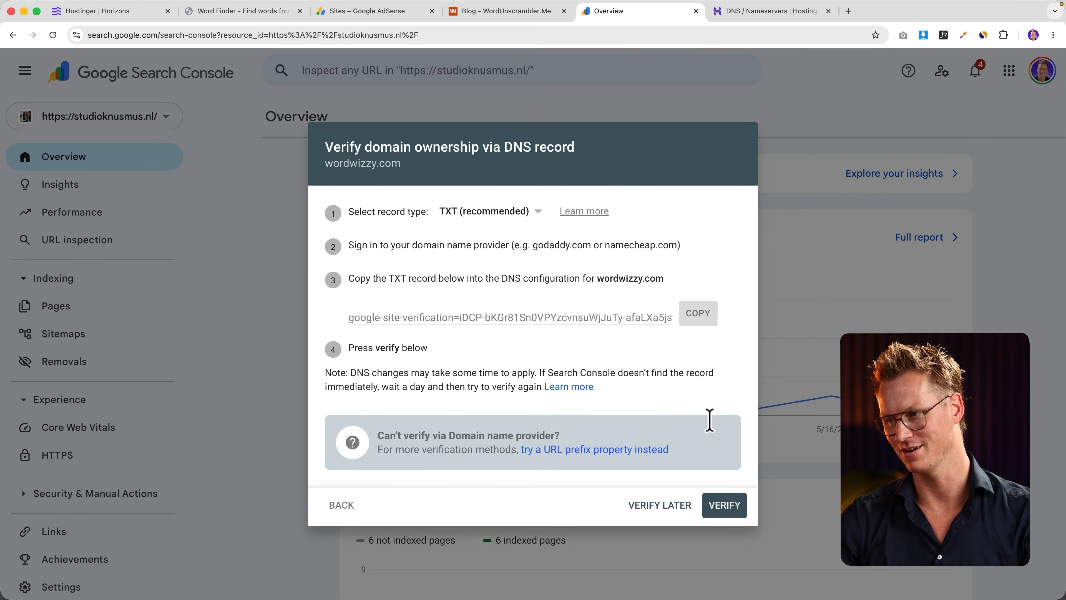
{"action": "left_click", "coordinate": [725, 507]}
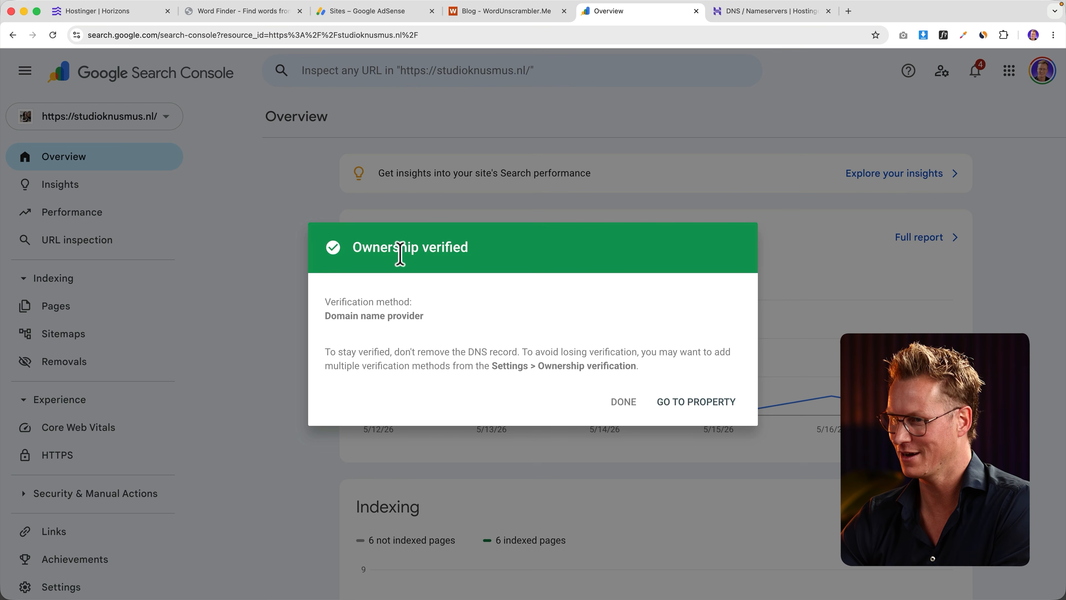
{"action": "left_click", "coordinate": [623, 403]}
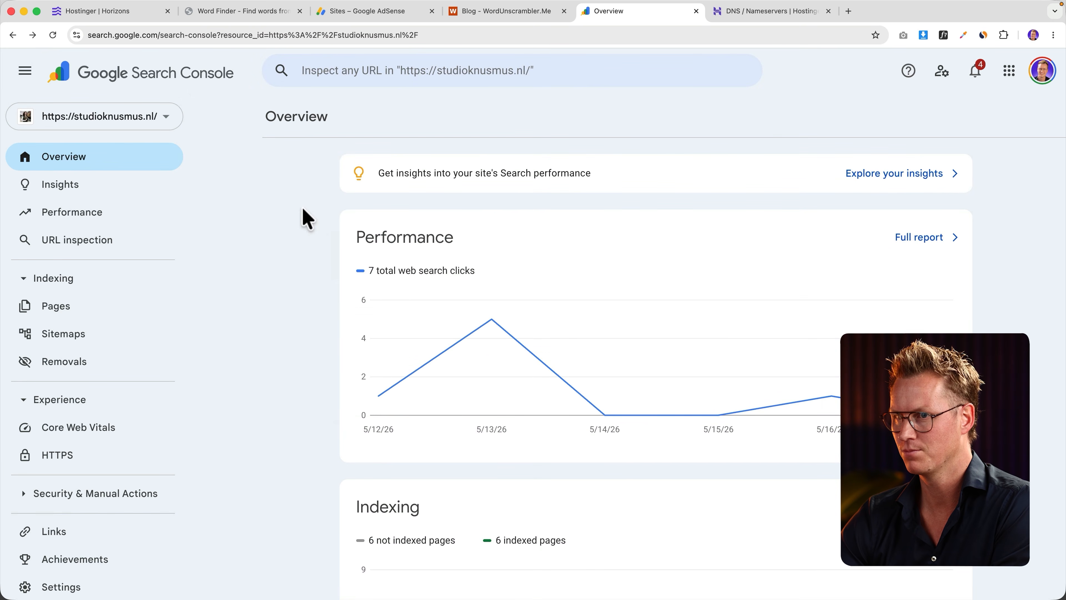
Switch Search Console to the wordwizzy.com domain property and review the Performance and Indexing sections of its overview.
{"action": "left_click", "coordinate": [122, 130]}
{"action": "scroll", "coordinate": [65, 301], "scroll_direction": "down", "scroll_amount": 3}
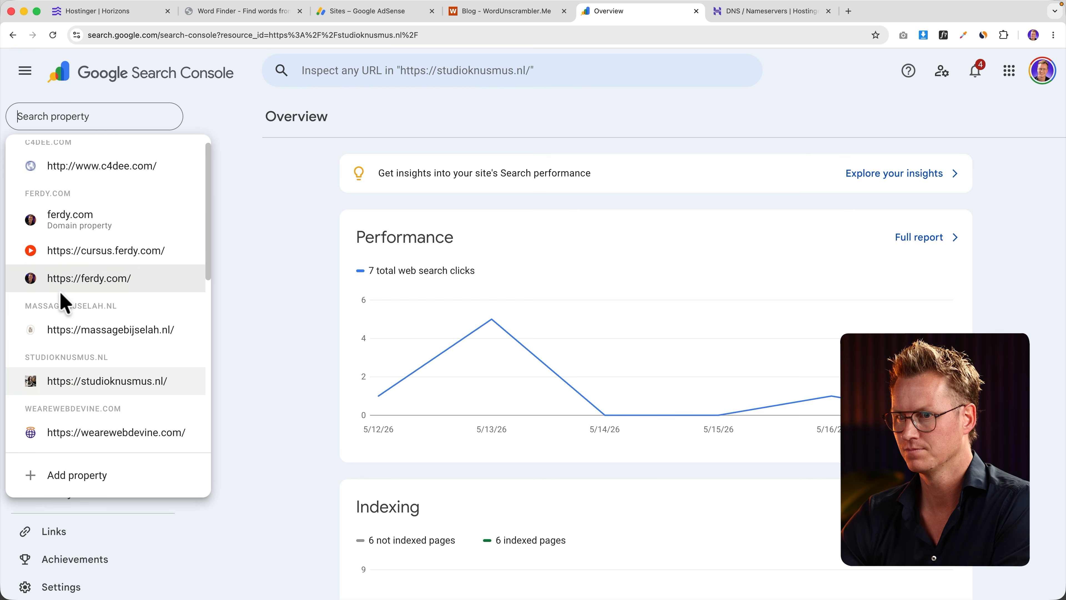
{"action": "scroll", "coordinate": [65, 301], "scroll_direction": "down", "scroll_amount": 6}
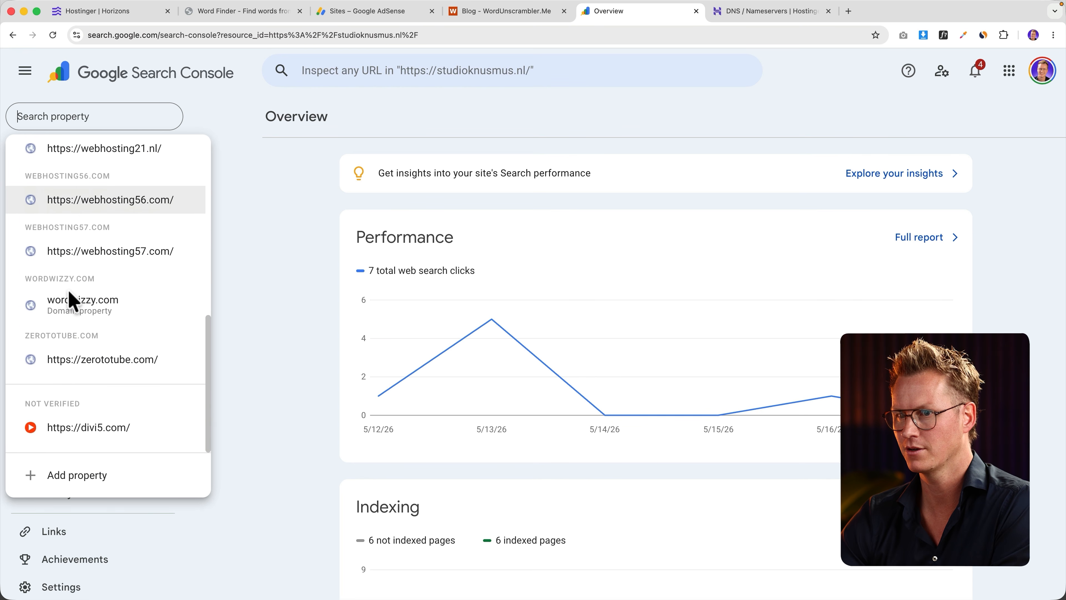
{"action": "left_click", "coordinate": [92, 311]}
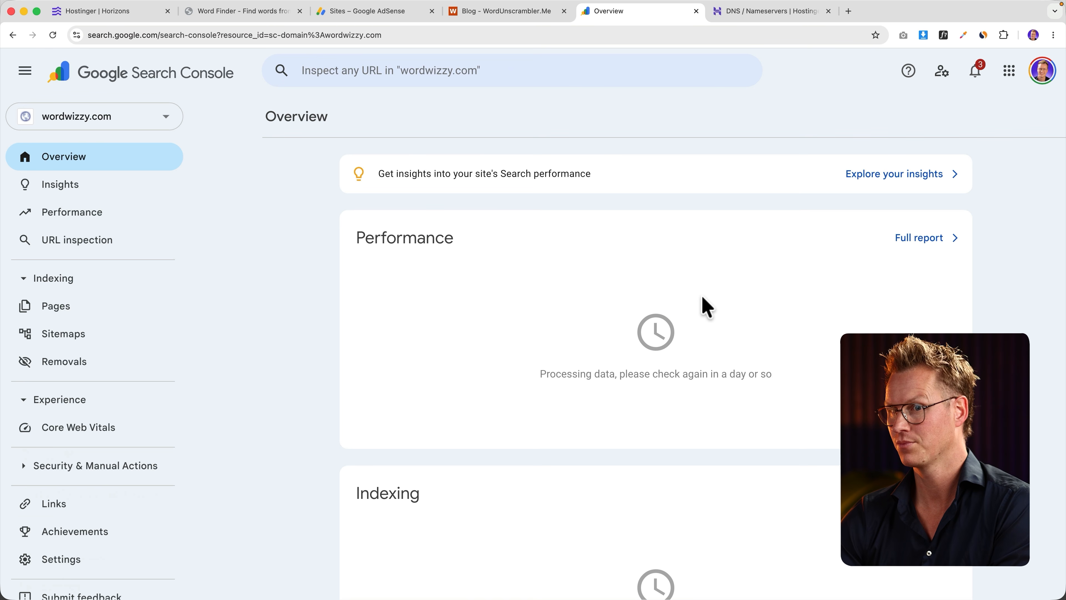
{"action": "scroll", "coordinate": [702, 298], "scroll_direction": "down", "scroll_amount": 1}
{"action": "scroll", "coordinate": [702, 298], "scroll_direction": "down", "scroll_amount": 3}
{"action": "scroll", "coordinate": [703, 305], "scroll_direction": "up", "scroll_amount": 4}
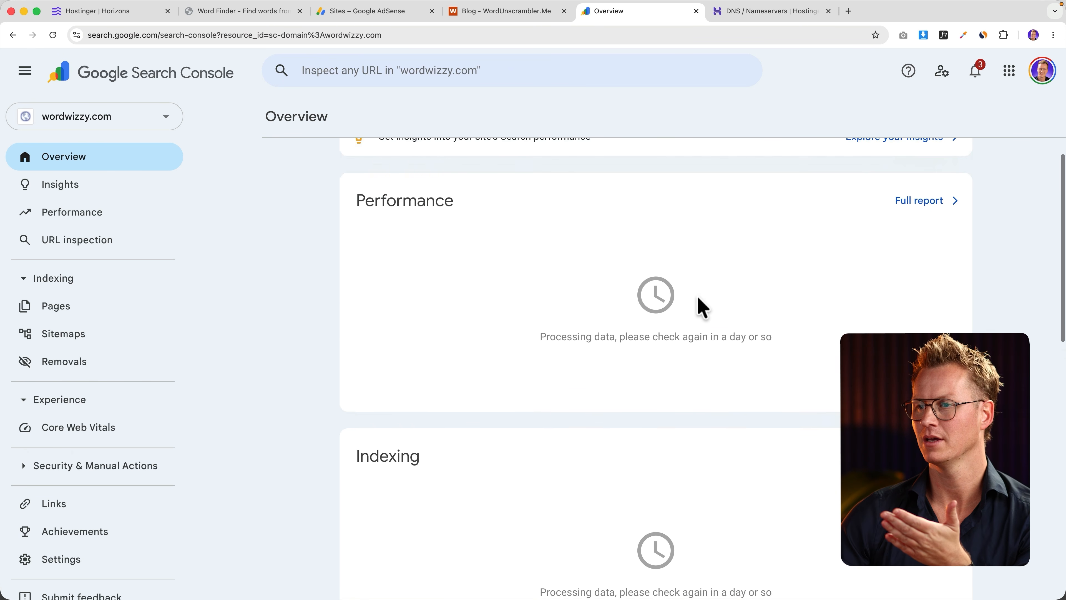
{"action": "scroll", "coordinate": [702, 305], "scroll_direction": "down", "scroll_amount": 3}
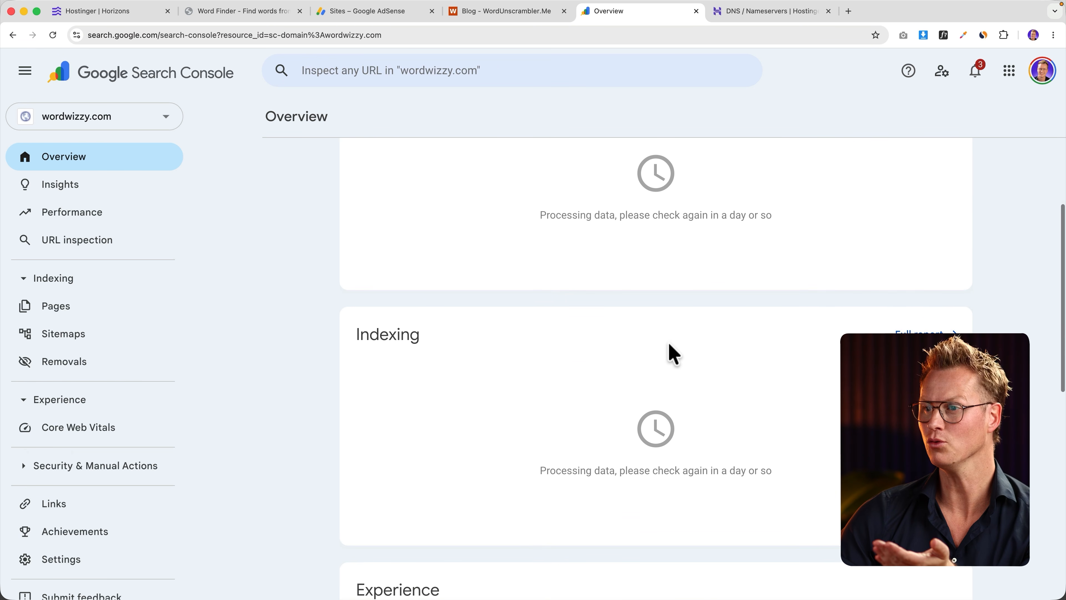
{"action": "scroll", "coordinate": [668, 344], "scroll_direction": "up", "scroll_amount": 4}
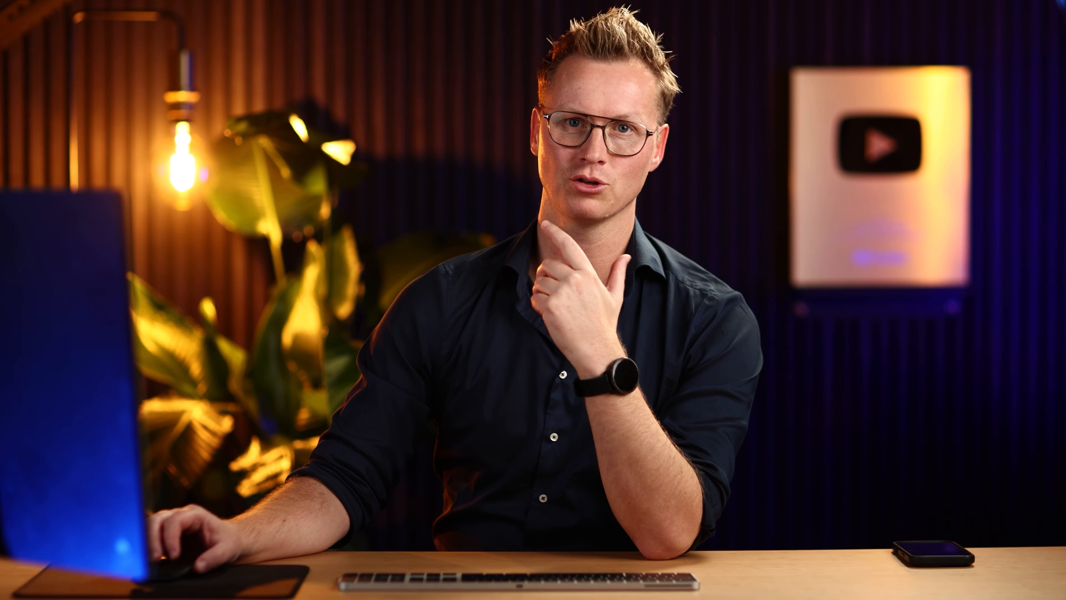